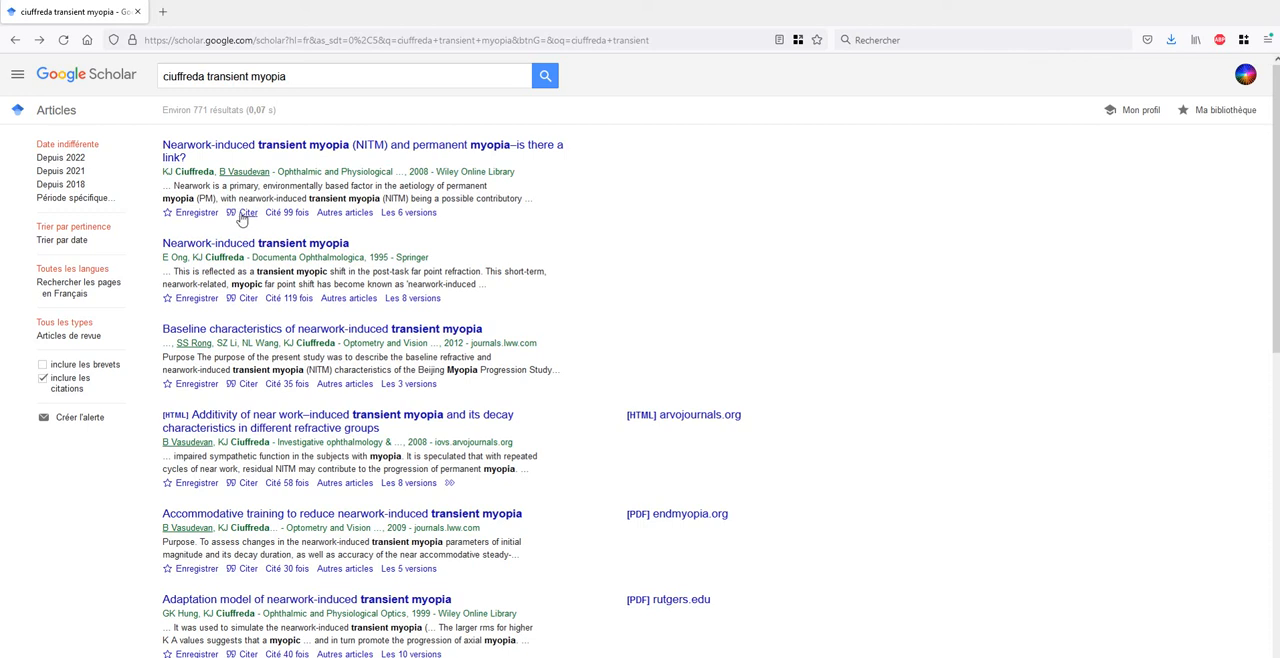
- Show the citation formats of the 2008 article on nearwork-induced and permanent myopia, and examine its ISO 690 reference
{"action": "left_click", "coordinate": [243, 214]}
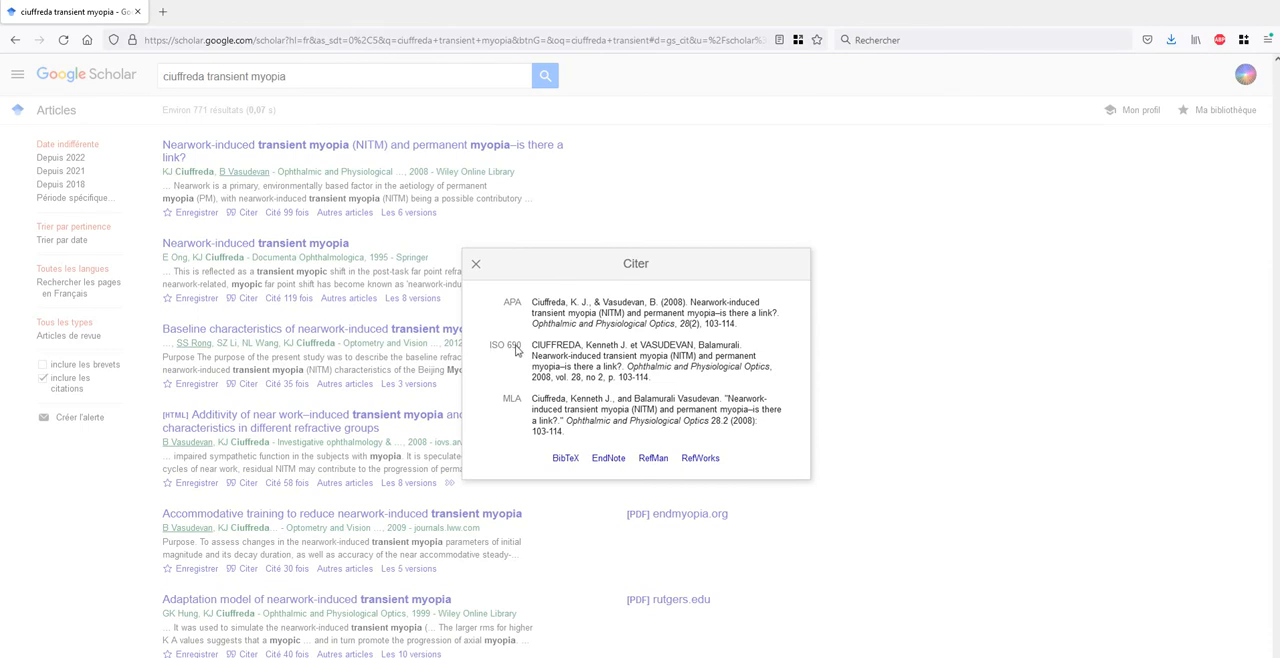
{"action": "triple_click", "coordinate": [657, 382]}
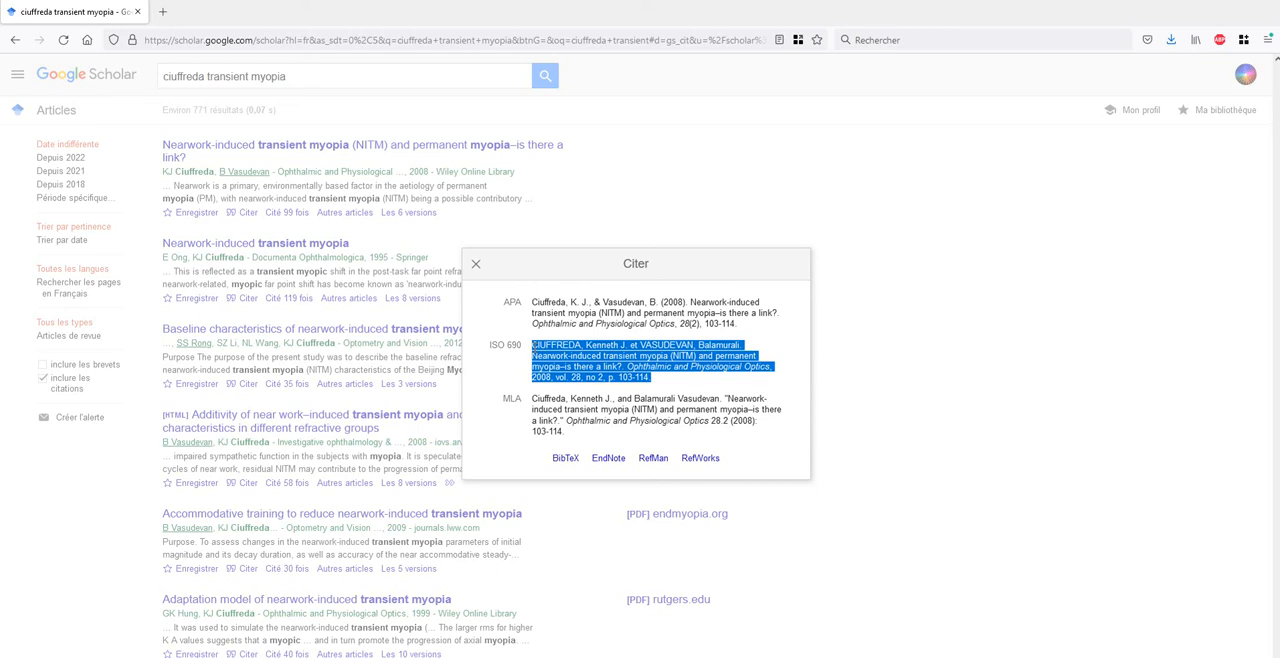
{"action": "left_click", "coordinate": [663, 383]}
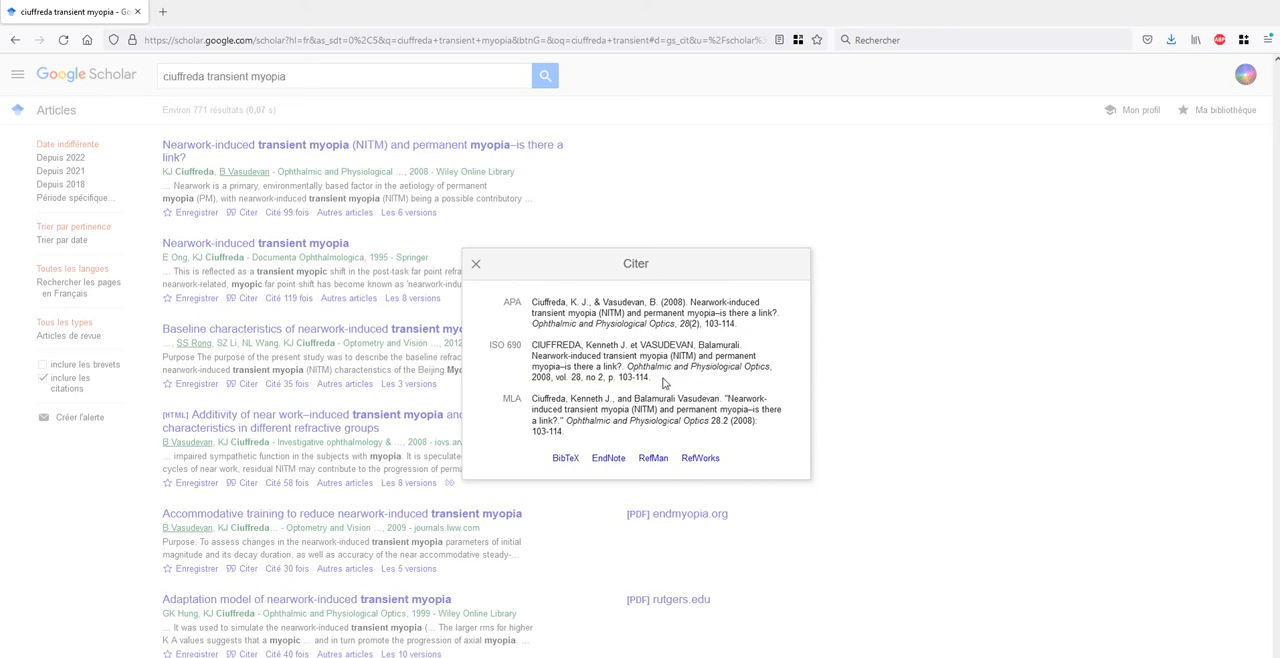
- Switch to the Word document and set the bibliography style to ISO 690 - Référence numérique
{"action": "key", "text": "alt+Tab"}
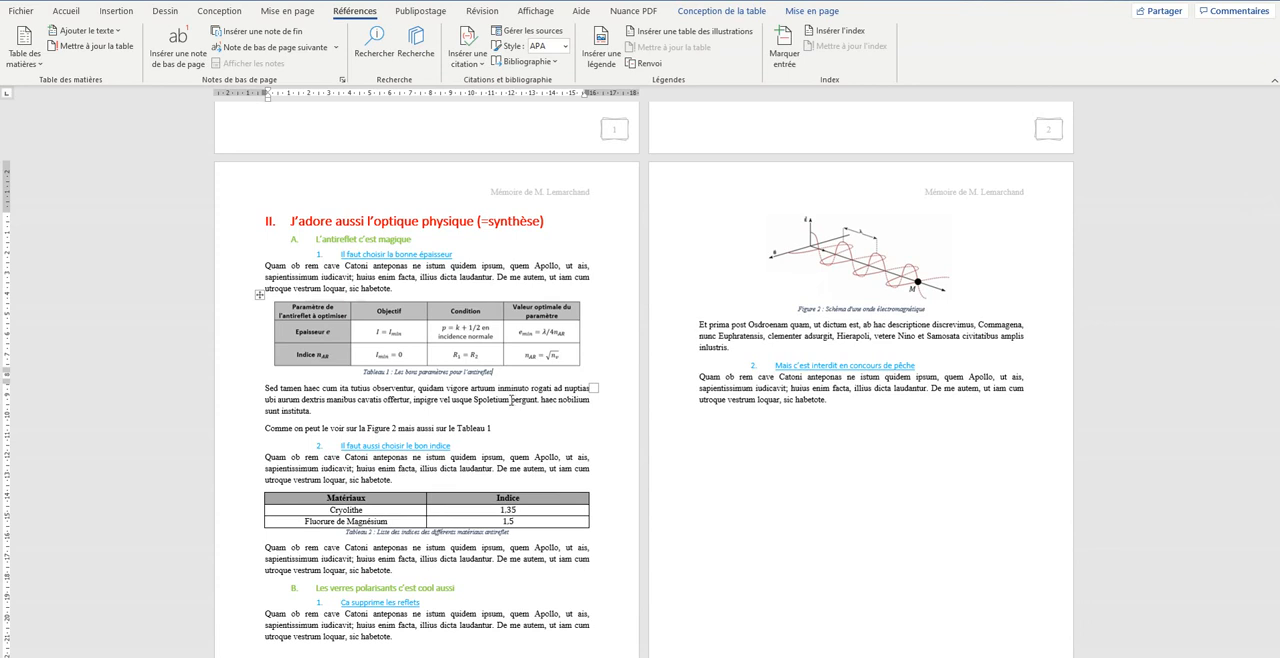
{"action": "scroll", "coordinate": [478, 330], "scroll_direction": "down", "scroll_amount": 8}
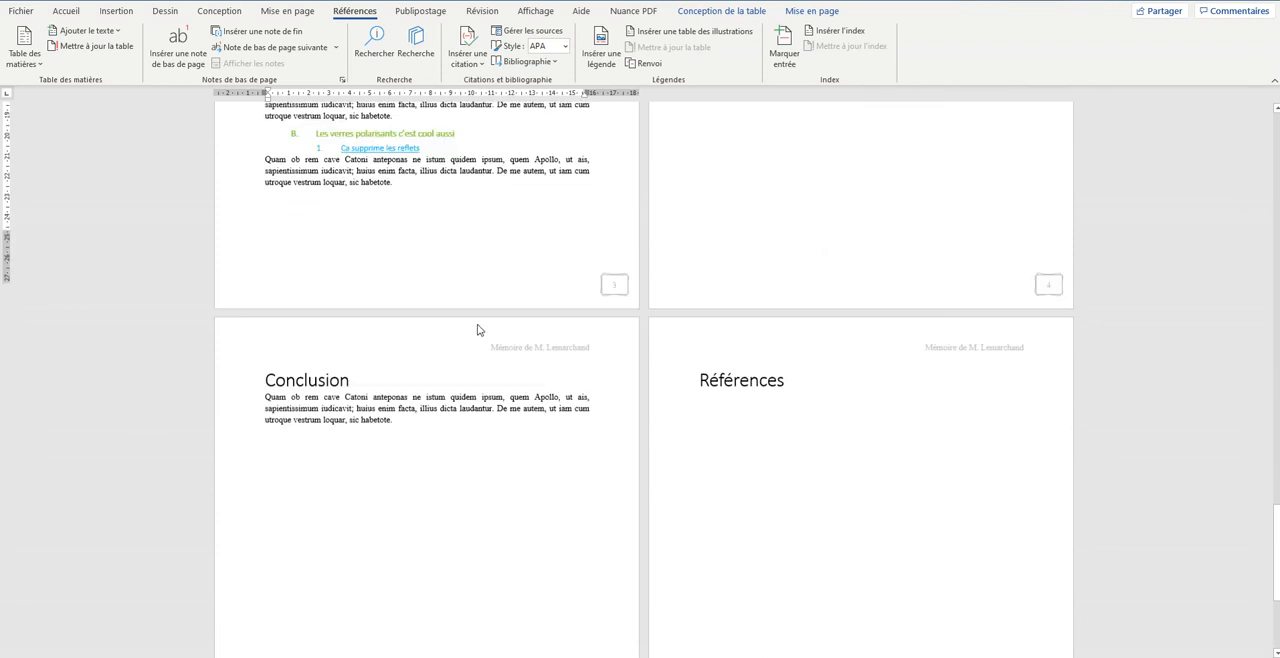
{"action": "left_click", "coordinate": [738, 352]}
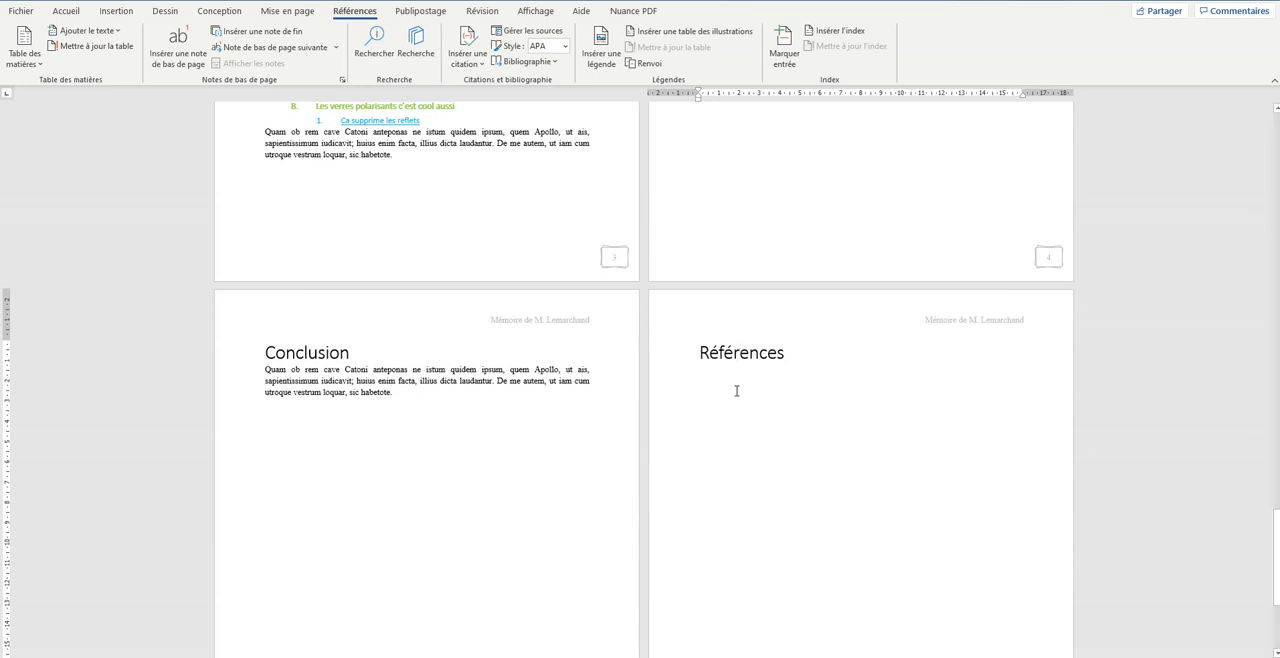
{"action": "scroll", "coordinate": [722, 397], "scroll_direction": "up", "scroll_amount": 5}
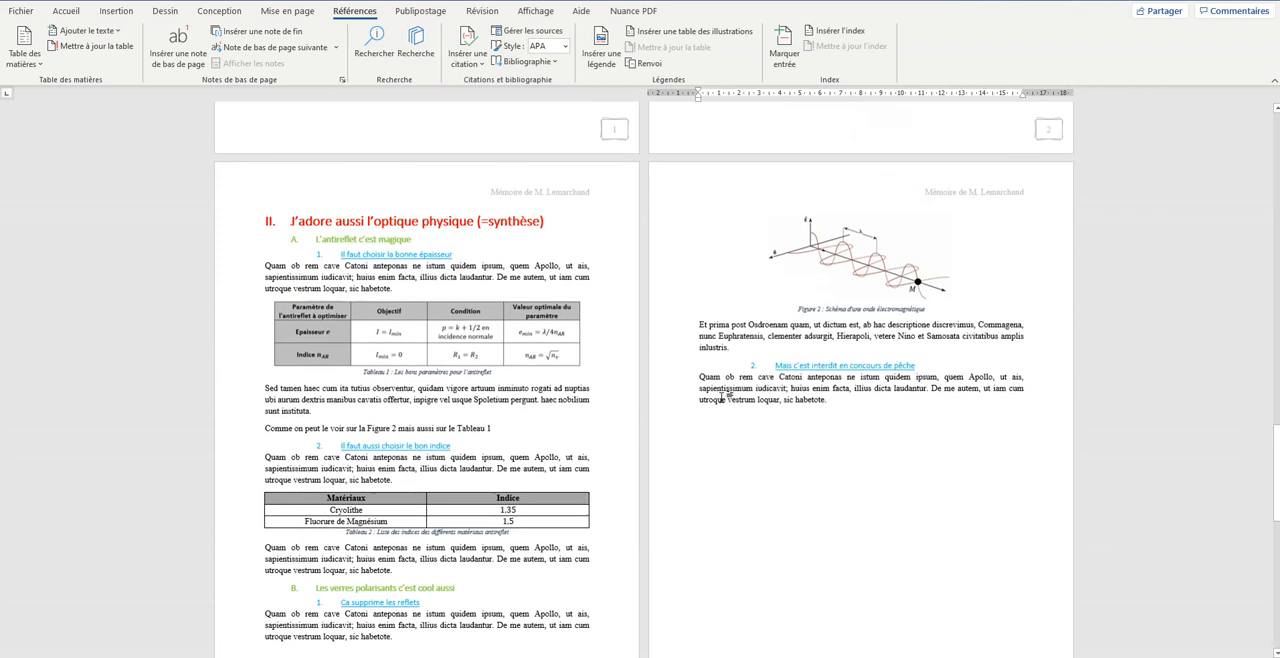
{"action": "scroll", "coordinate": [722, 397], "scroll_direction": "down", "scroll_amount": 1}
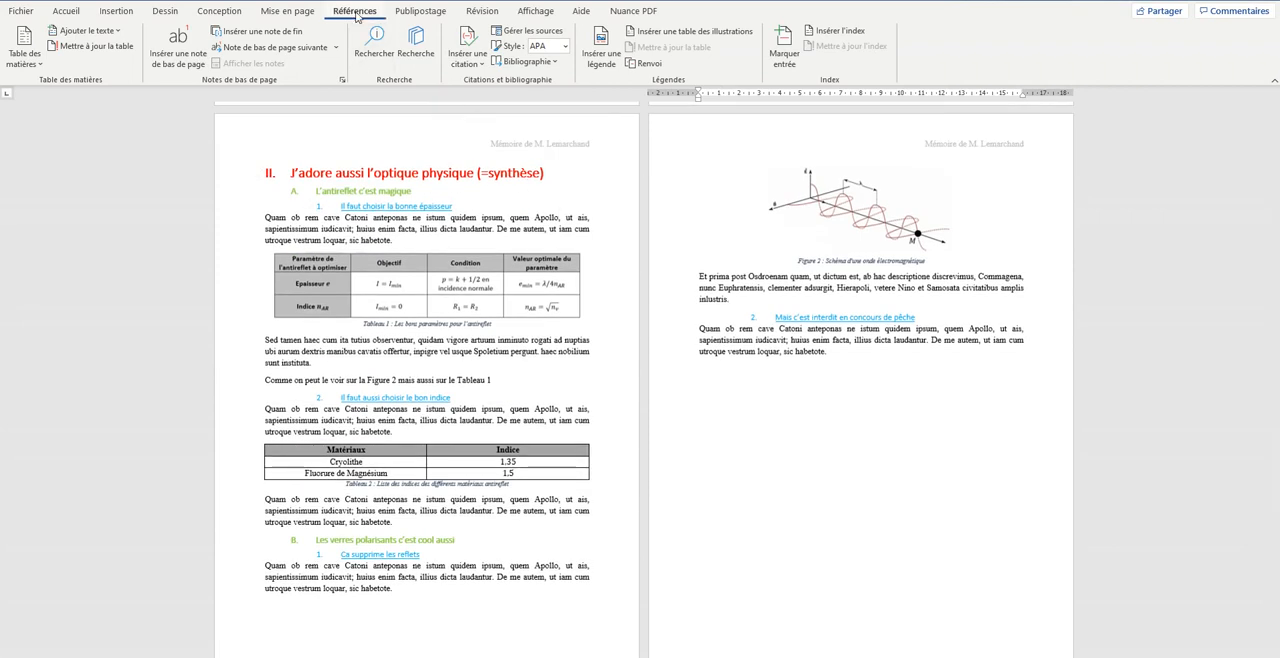
{"action": "left_click", "coordinate": [566, 47]}
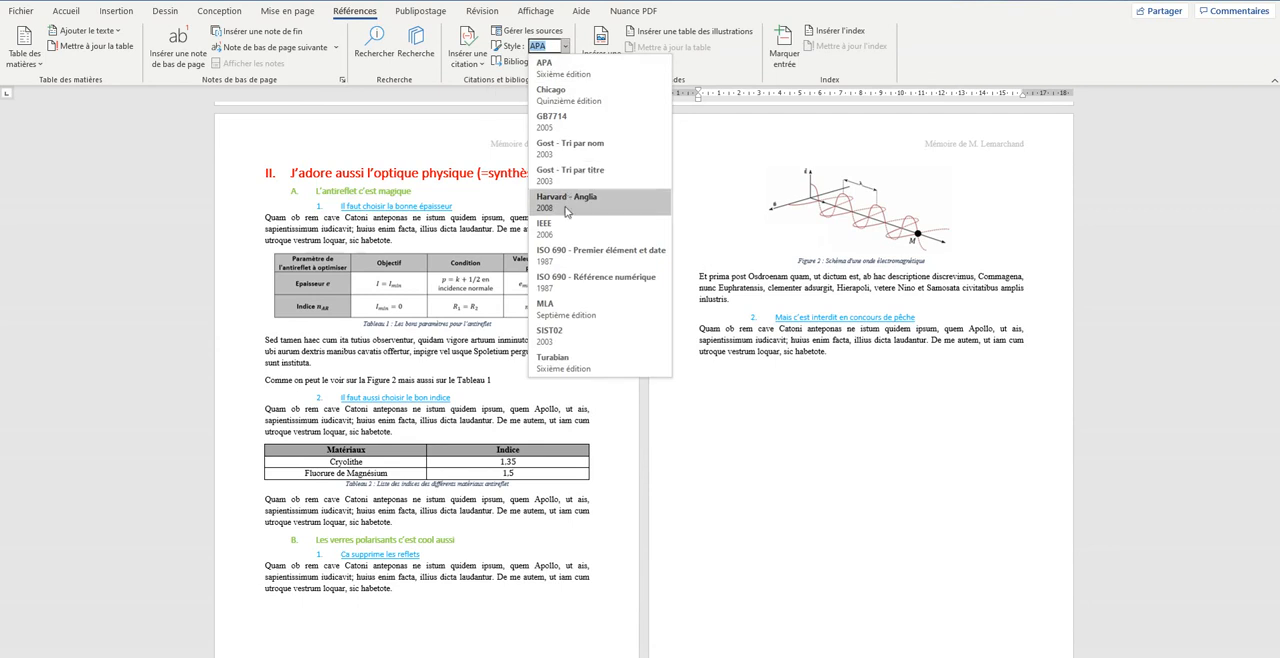
{"action": "left_click", "coordinate": [562, 285]}
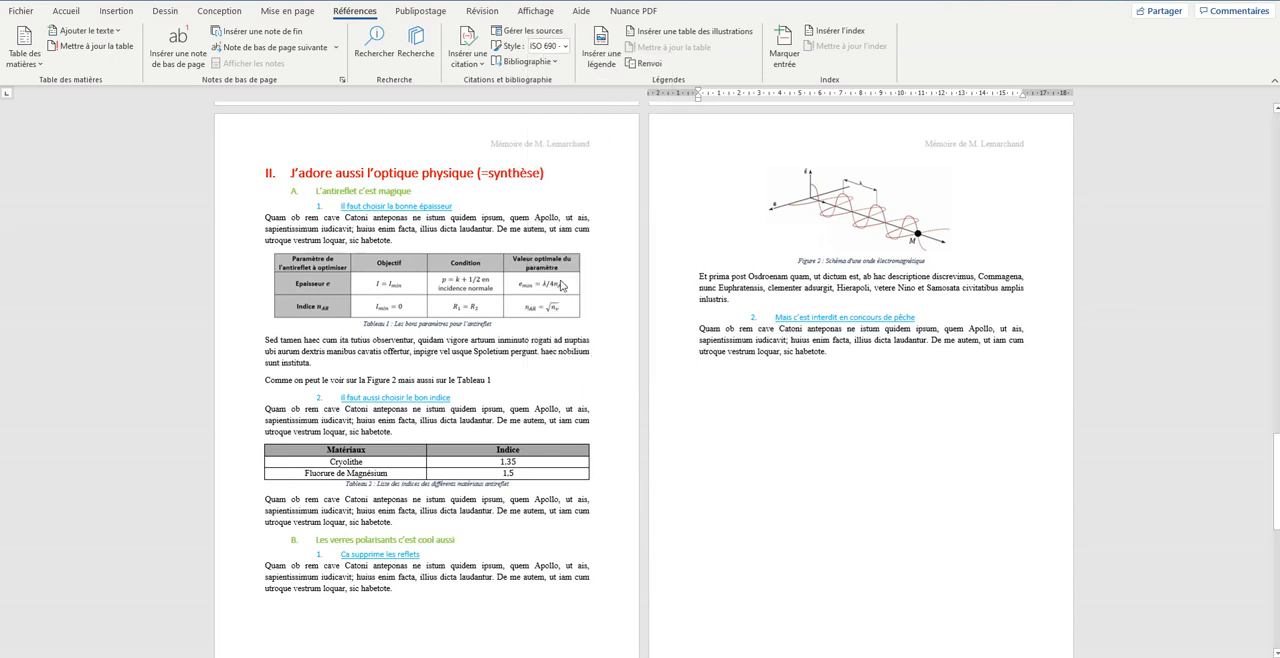
- Start a new citation source with the source type Article dans un périodique
{"action": "left_click", "coordinate": [470, 59]}
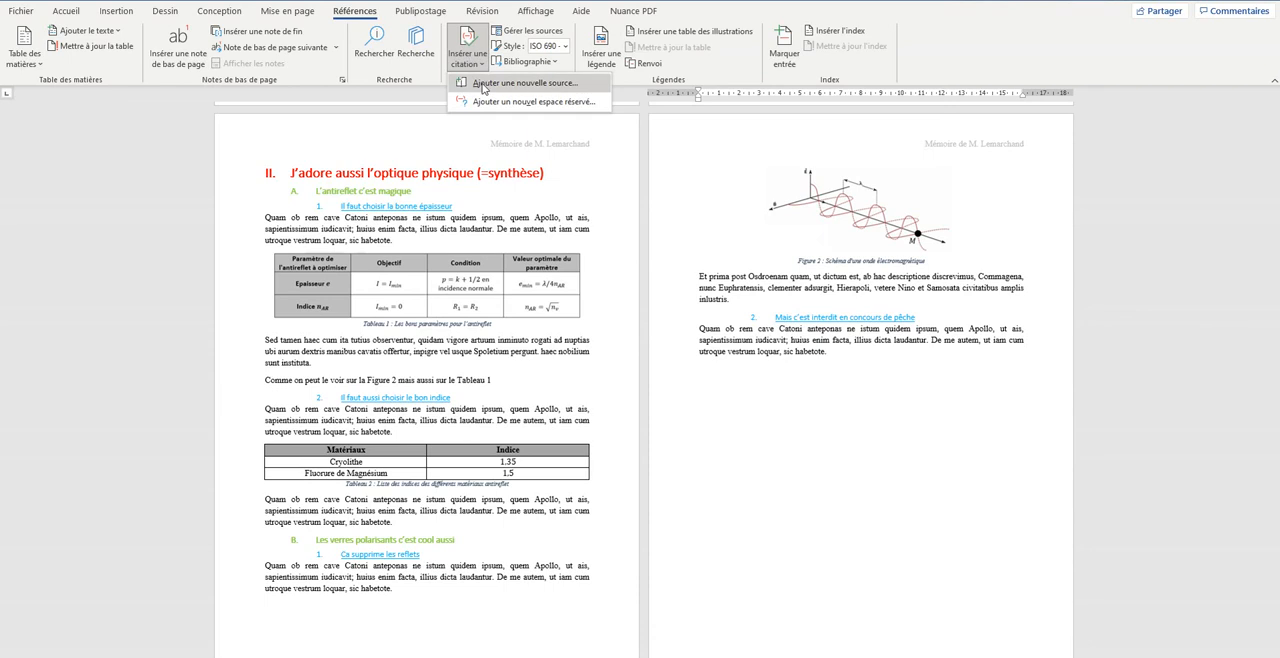
{"action": "left_click", "coordinate": [483, 88]}
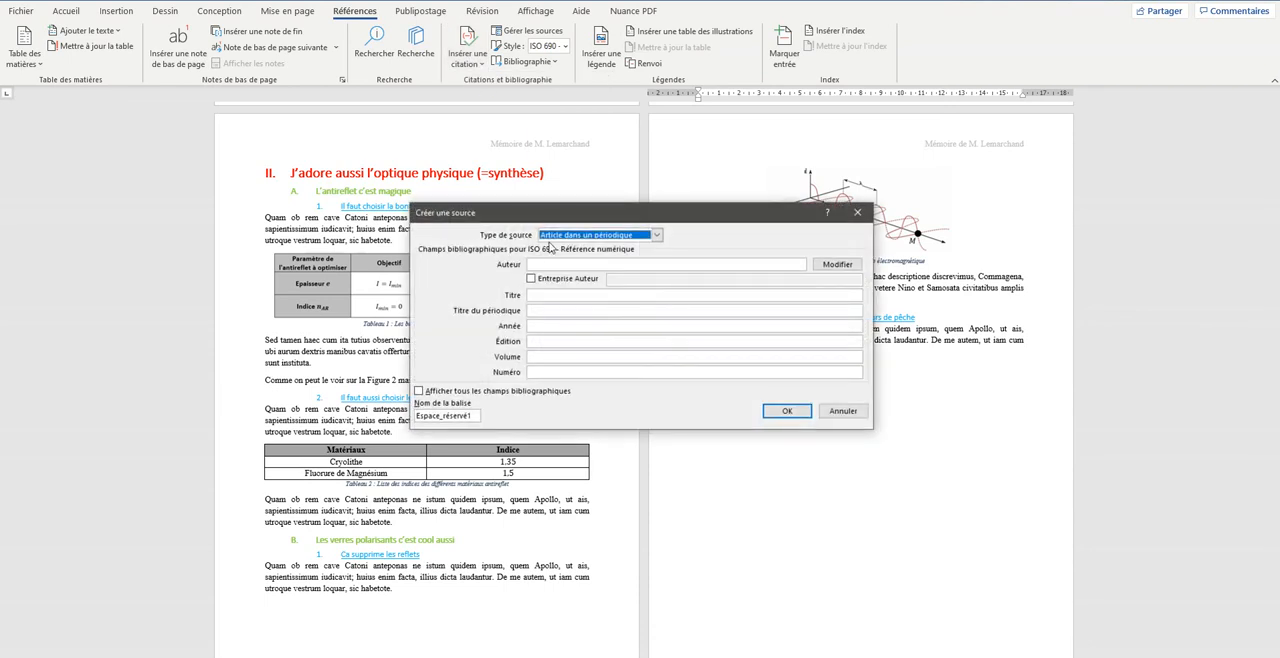
{"action": "left_click_drag", "start_coordinate": [592, 215], "coordinate": [566, 208]}
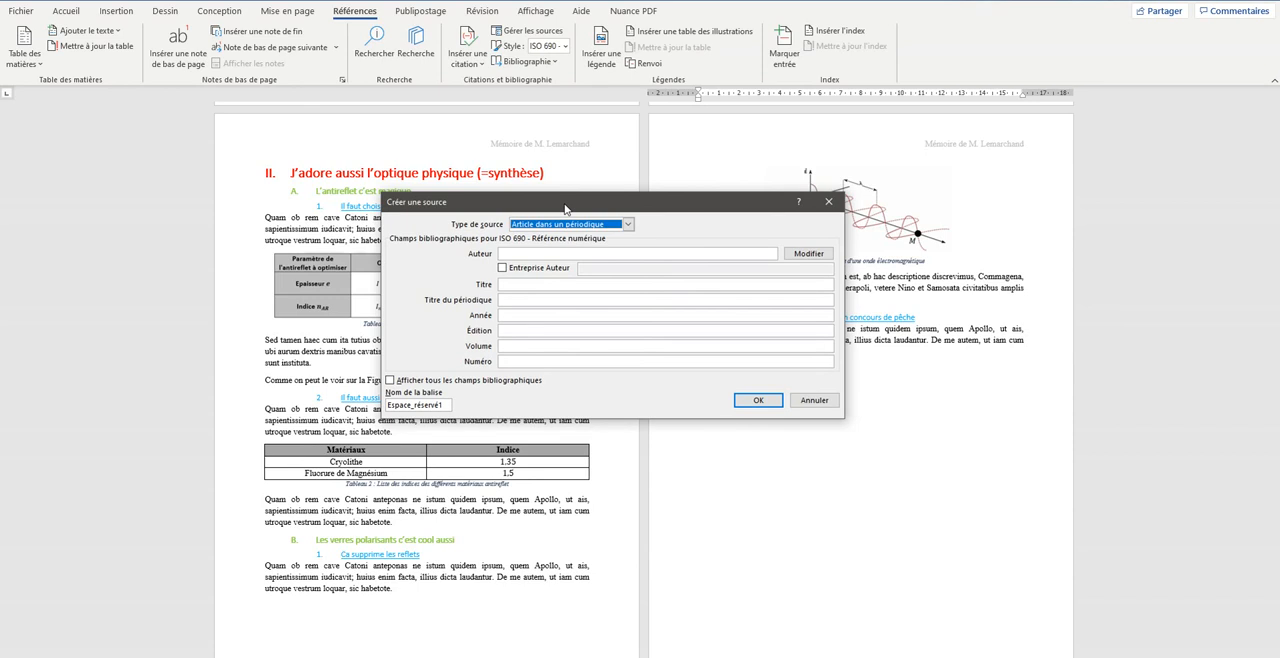
{"action": "left_click", "coordinate": [628, 224]}
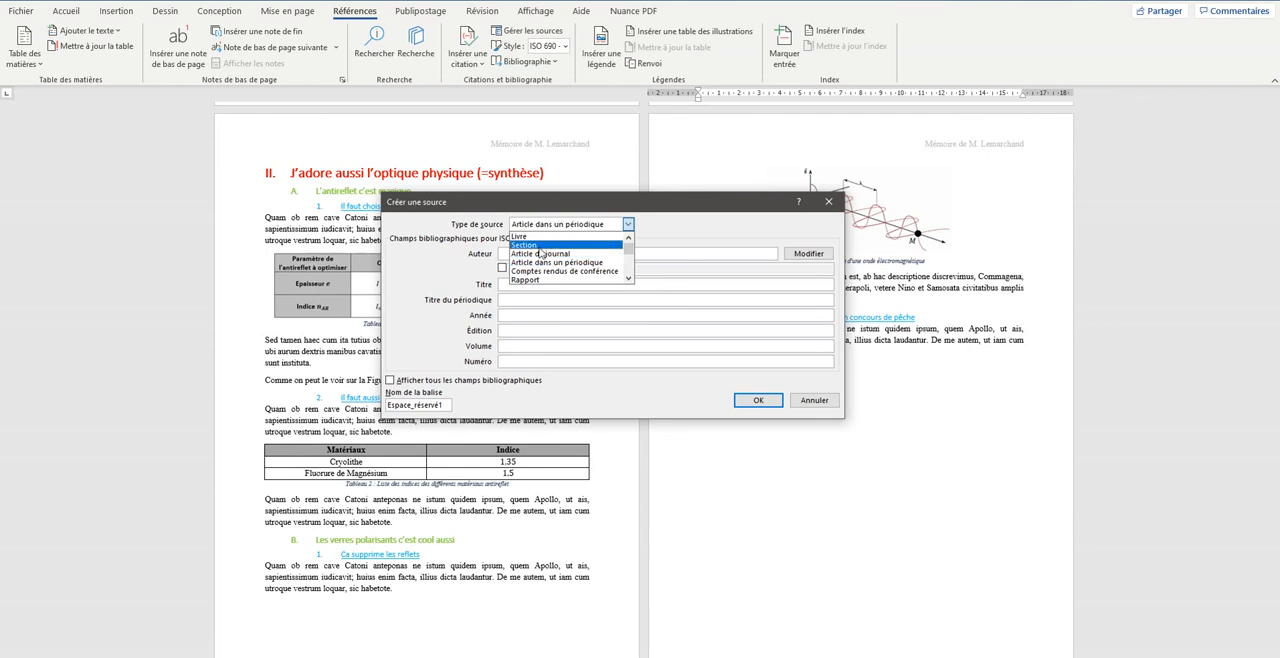
{"action": "left_click", "coordinate": [529, 236]}
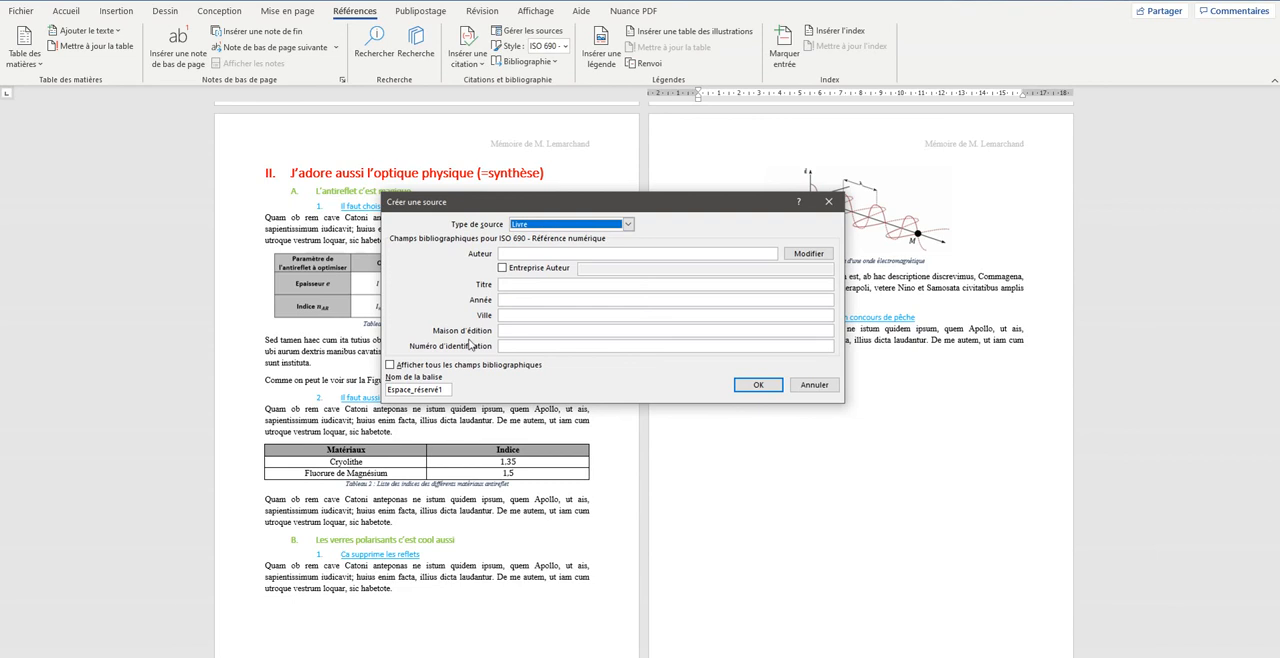
{"action": "left_click", "coordinate": [561, 224]}
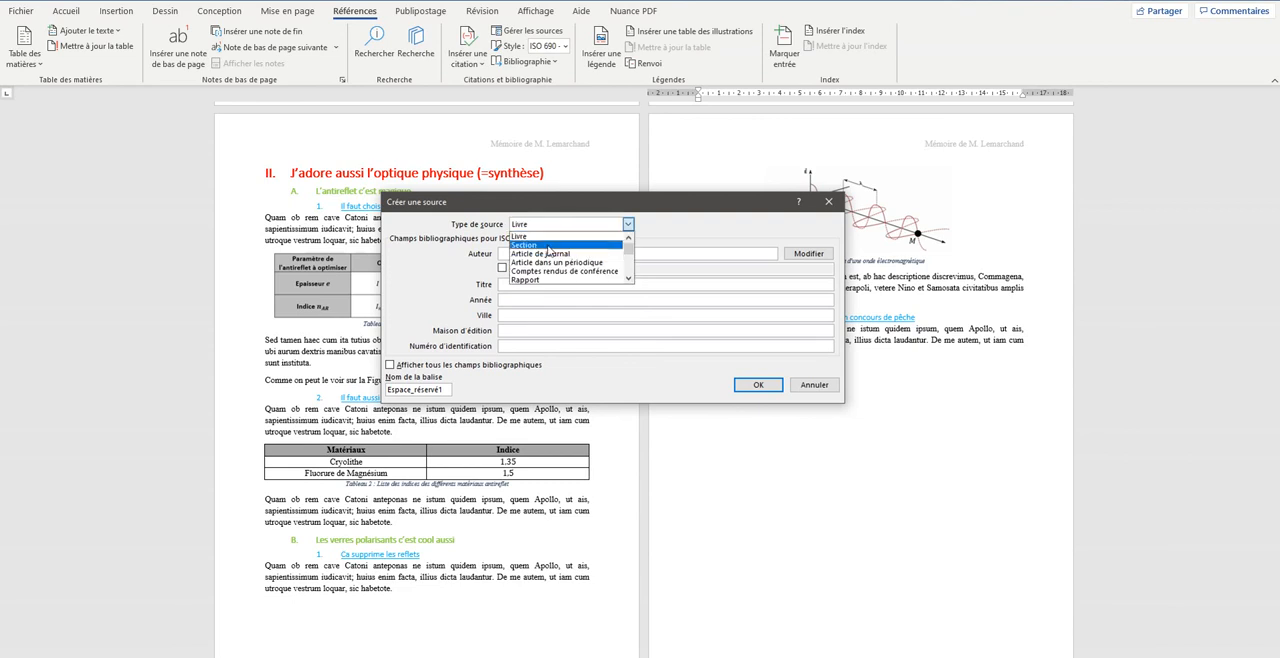
{"action": "left_click", "coordinate": [549, 264]}
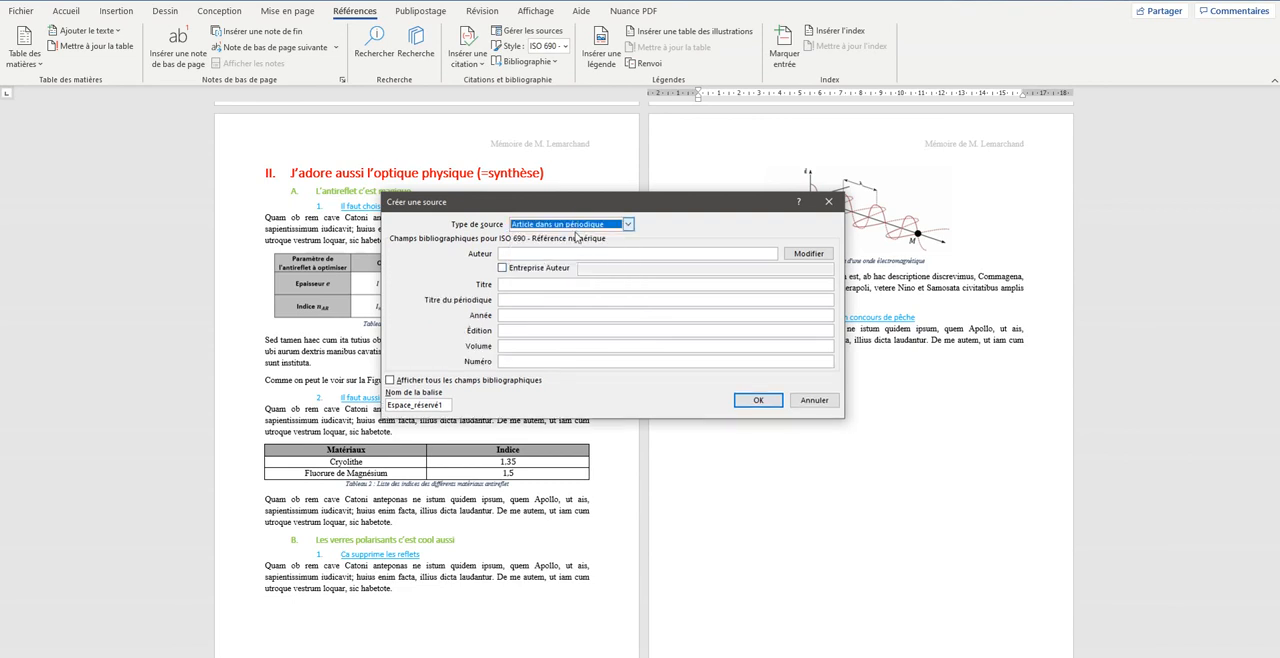
- Enter the surnames and initials of the article's two authors, separated by a semicolon, using the Google Scholar reference
{"action": "left_click", "coordinate": [529, 253]}
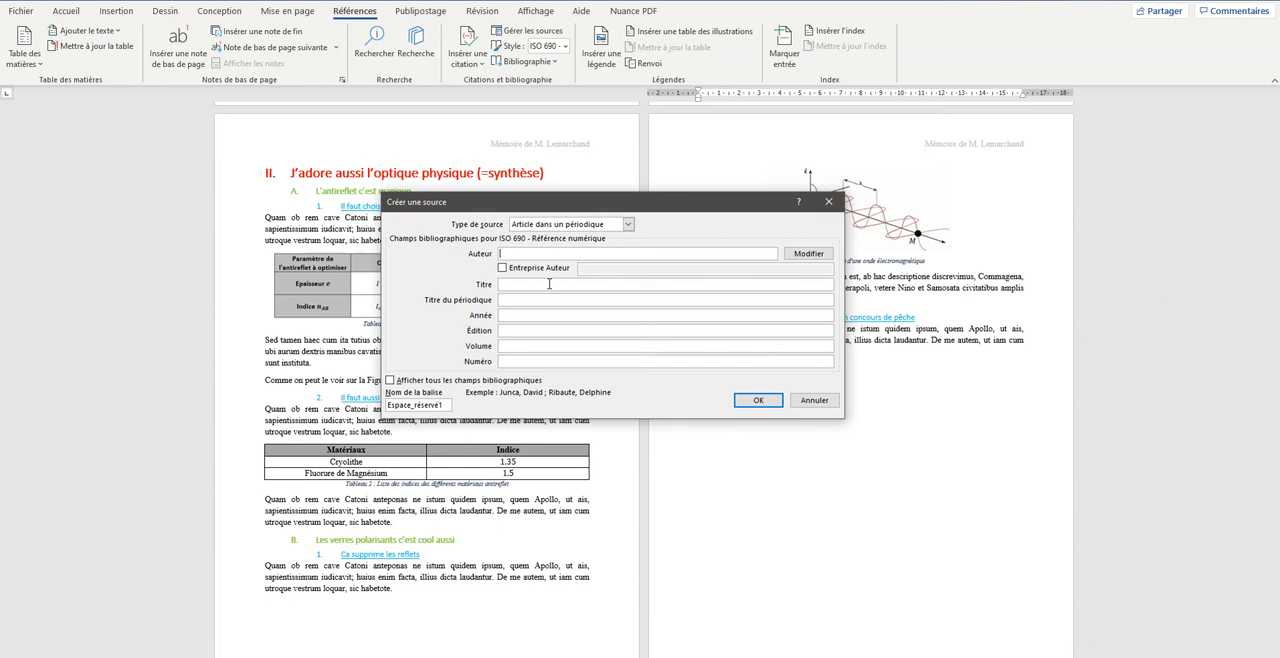
{"action": "key", "text": "alt+Tab"}
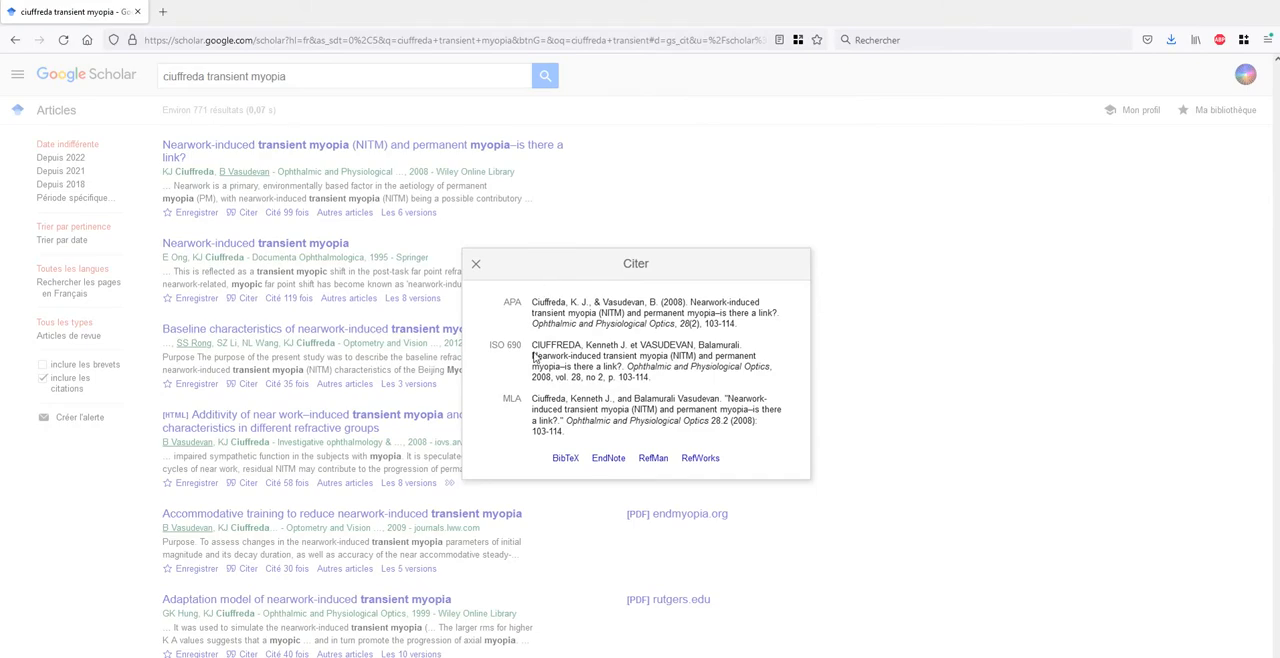
{"action": "key", "text": "alt+Tab"}
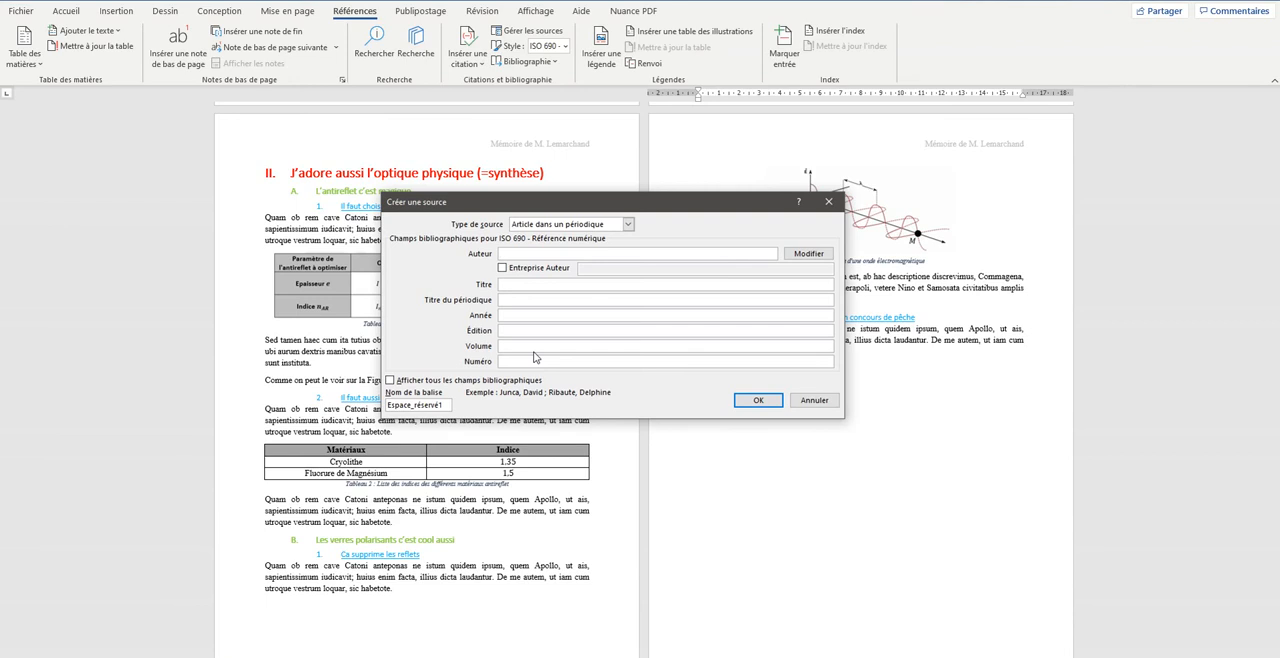
{"action": "type", "text": "Ciuffreda, K.J. ;"}
{"action": "key", "text": "alt+Tab"}
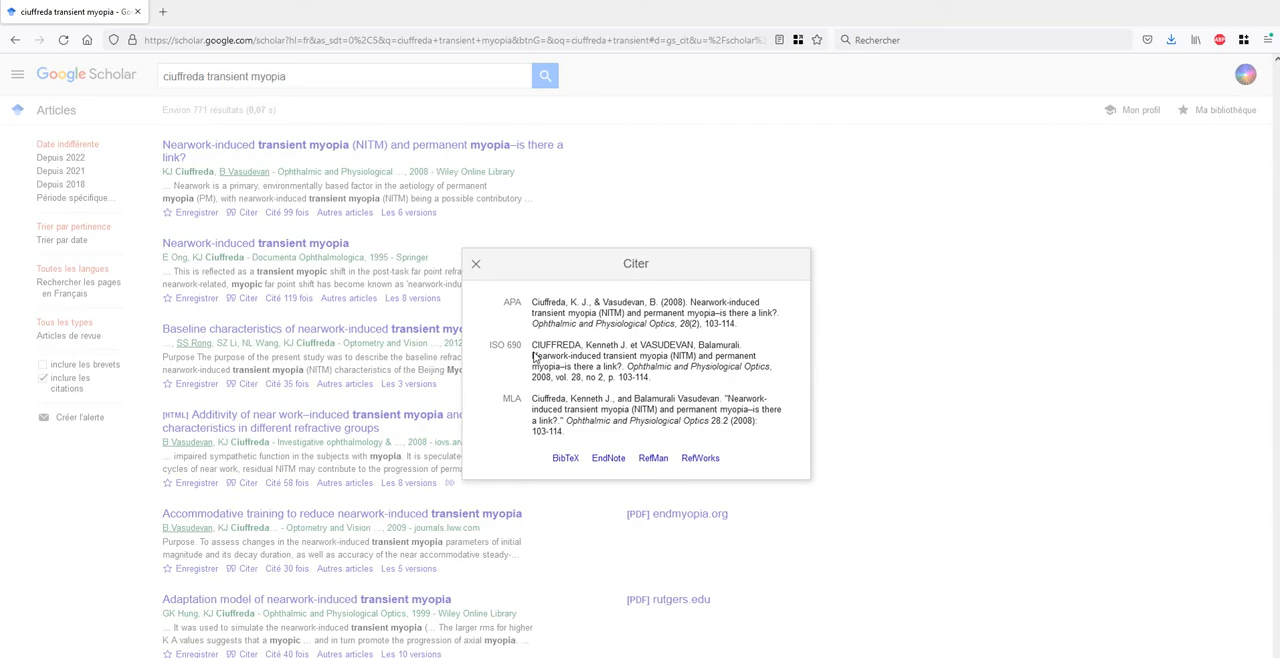
{"action": "key", "text": "alt+Tab"}
{"action": "type", "text": "Vasudevan"}
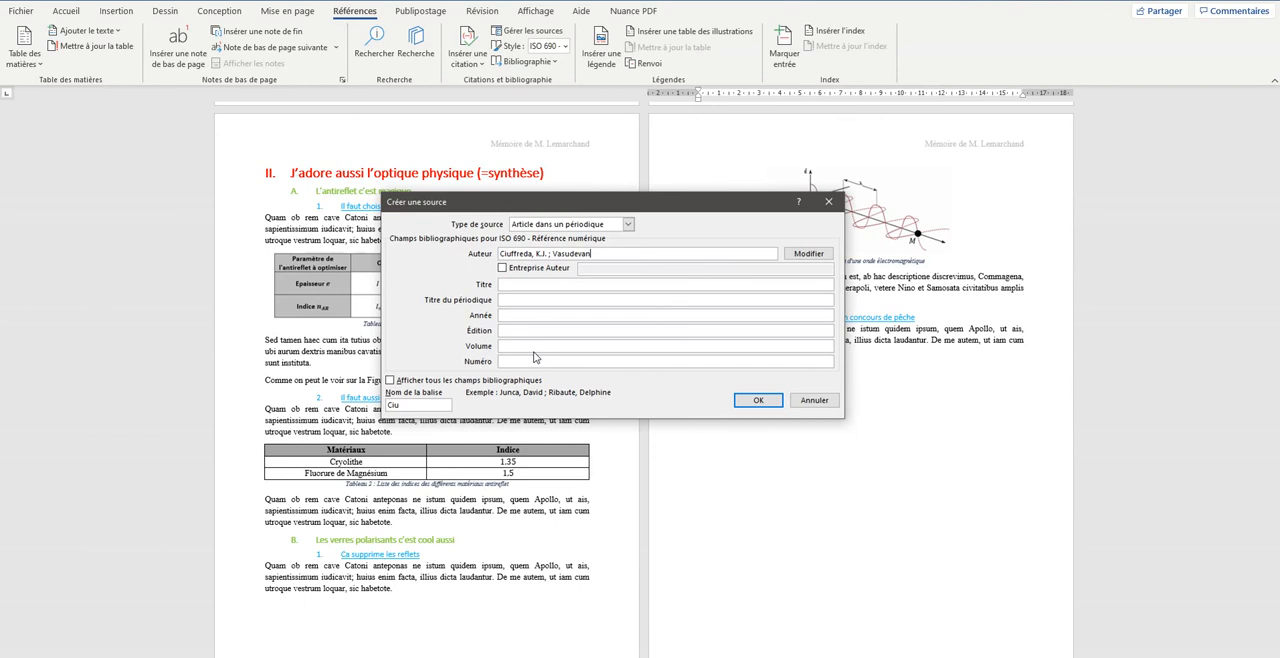
{"action": "type", "text": ", B."}
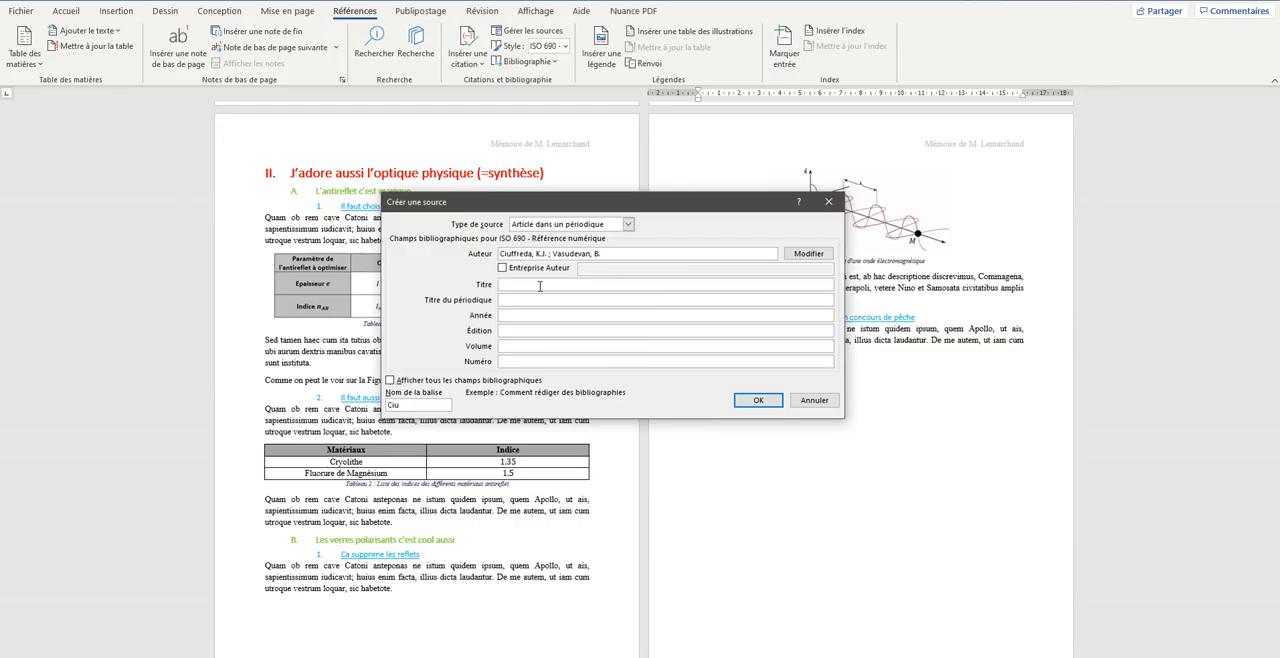
- Enter the article title "Nearwork induced transient myopia (NITM) and permanent myopia-is there a link ?" from the Google Scholar reference
{"action": "key", "text": "alt+Tab"}
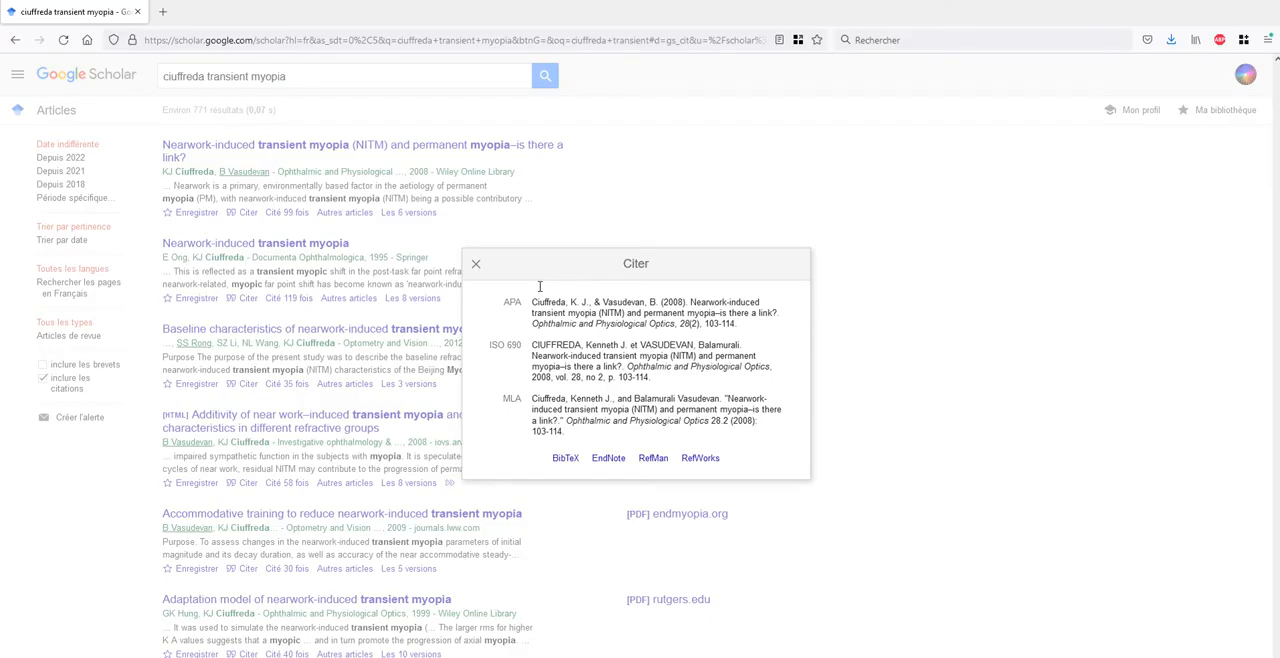
{"action": "key", "text": "alt+Tab"}
{"action": "type", "text": "Near"}
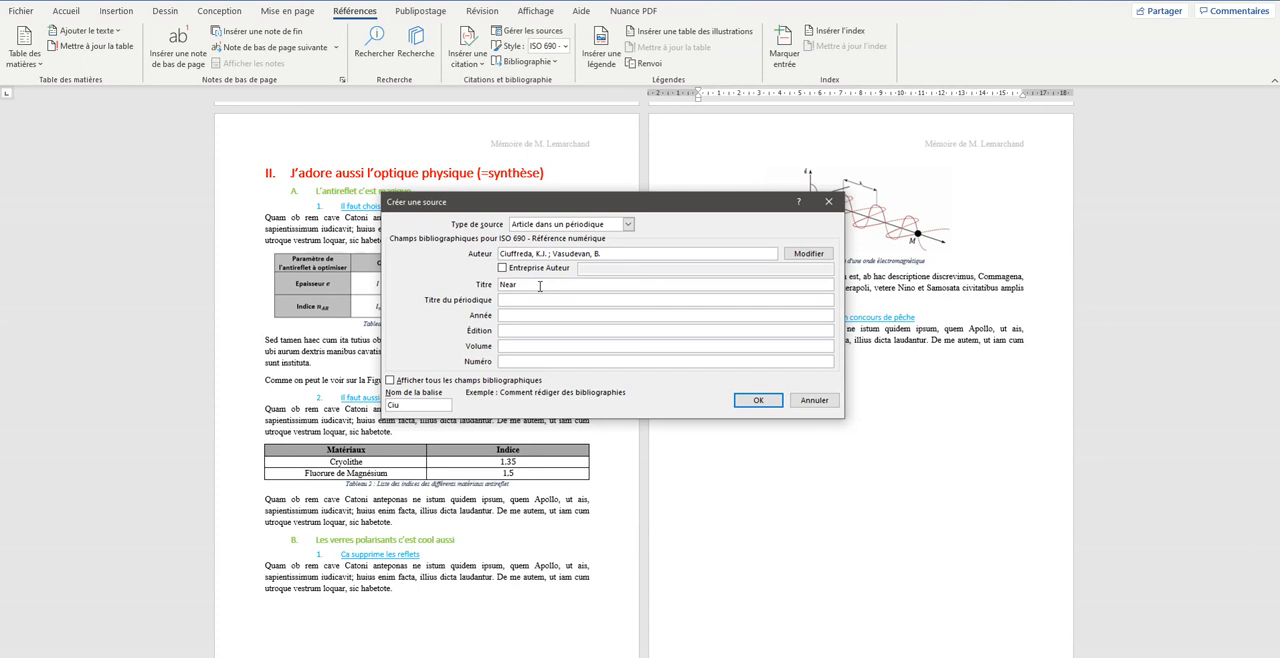
{"action": "type", "text": "work induced transient myopia (NITM"}
{"action": "key", "text": "alt+Tab"}
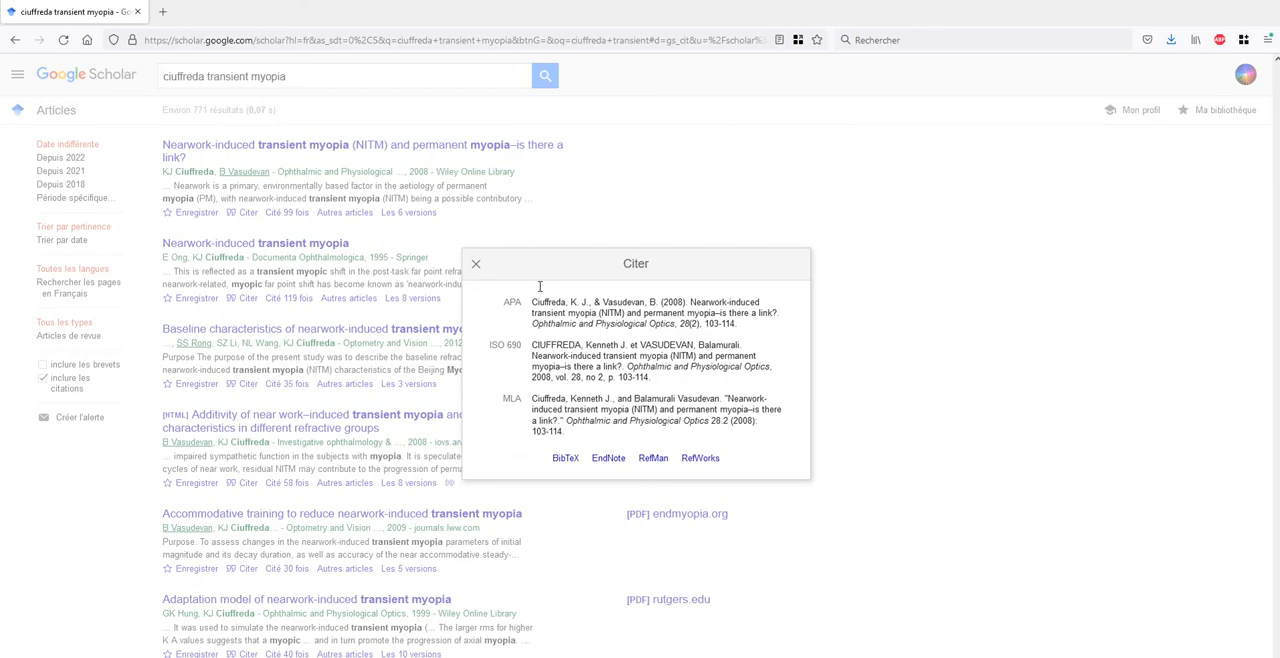
{"action": "key", "text": "alt+Tab"}
{"action": "type", "text": ") an"}
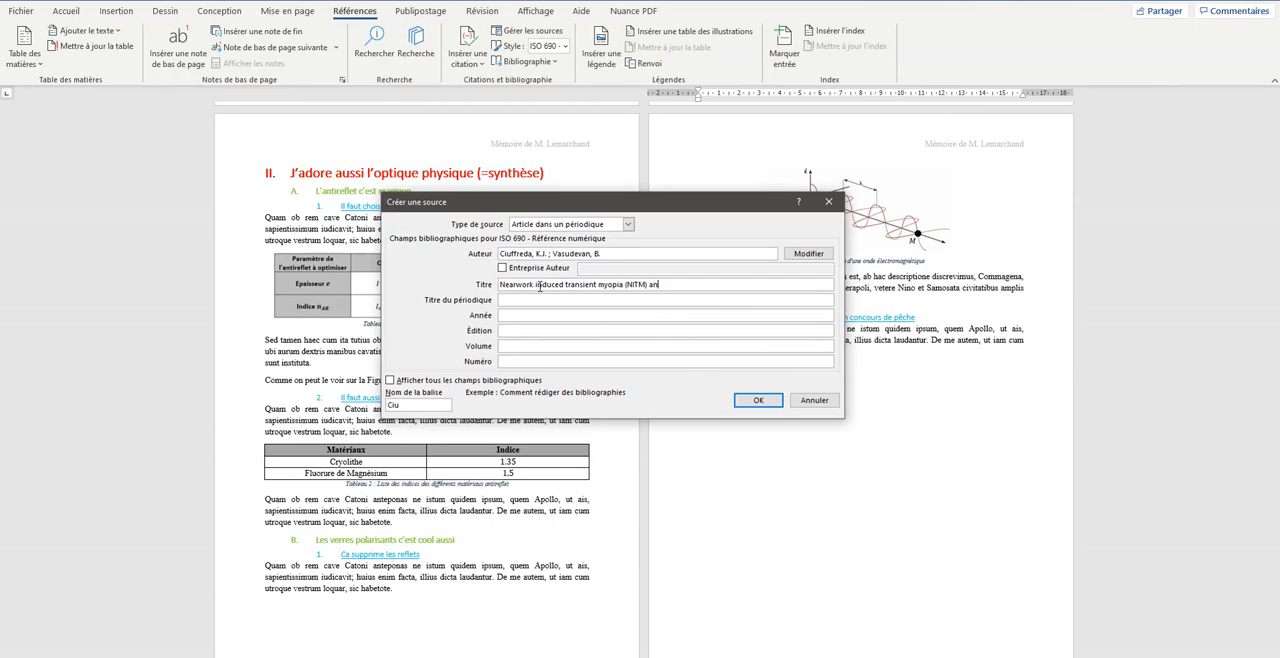
{"action": "type", "text": "d permanent myopia"}
{"action": "key", "text": "alt+Tab"}
{"action": "key", "text": "alt+Tab"}
{"action": "type", "text": "-is there a link ?"}
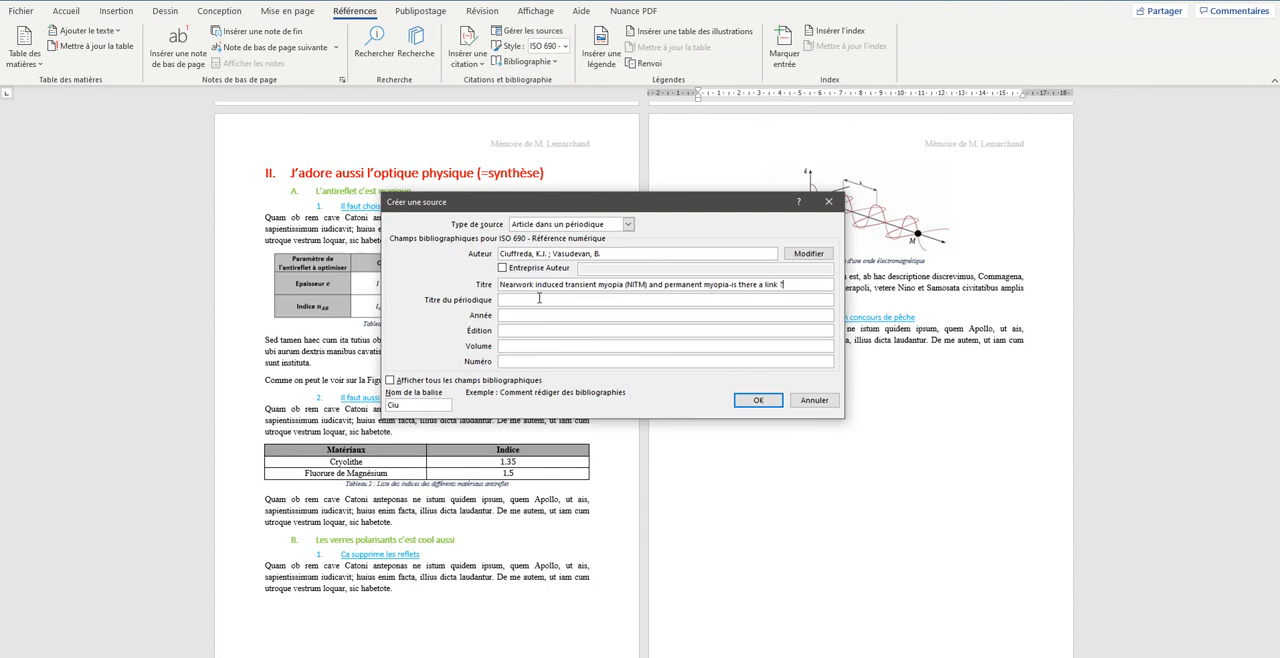
- Enter "Ophtalmic and physiological optics" as the periodical title, checking it against the Google Scholar reference
{"action": "key", "text": "alt+Tab"}
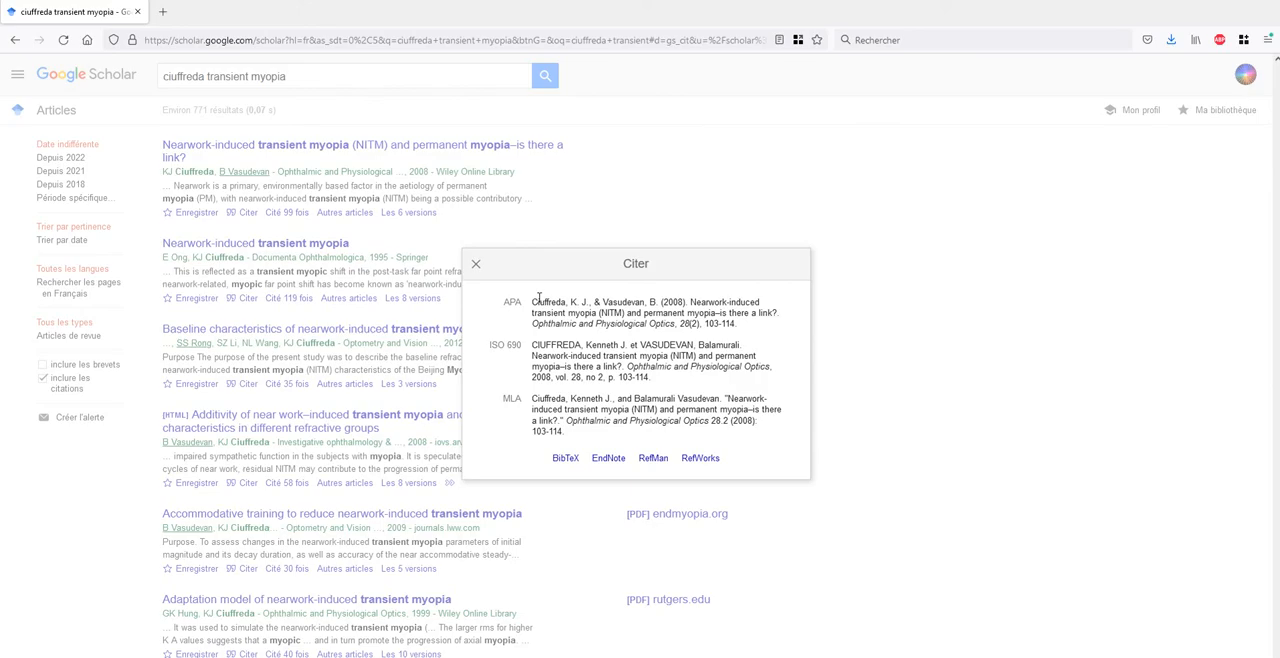
{"action": "key", "text": "alt+Tab"}
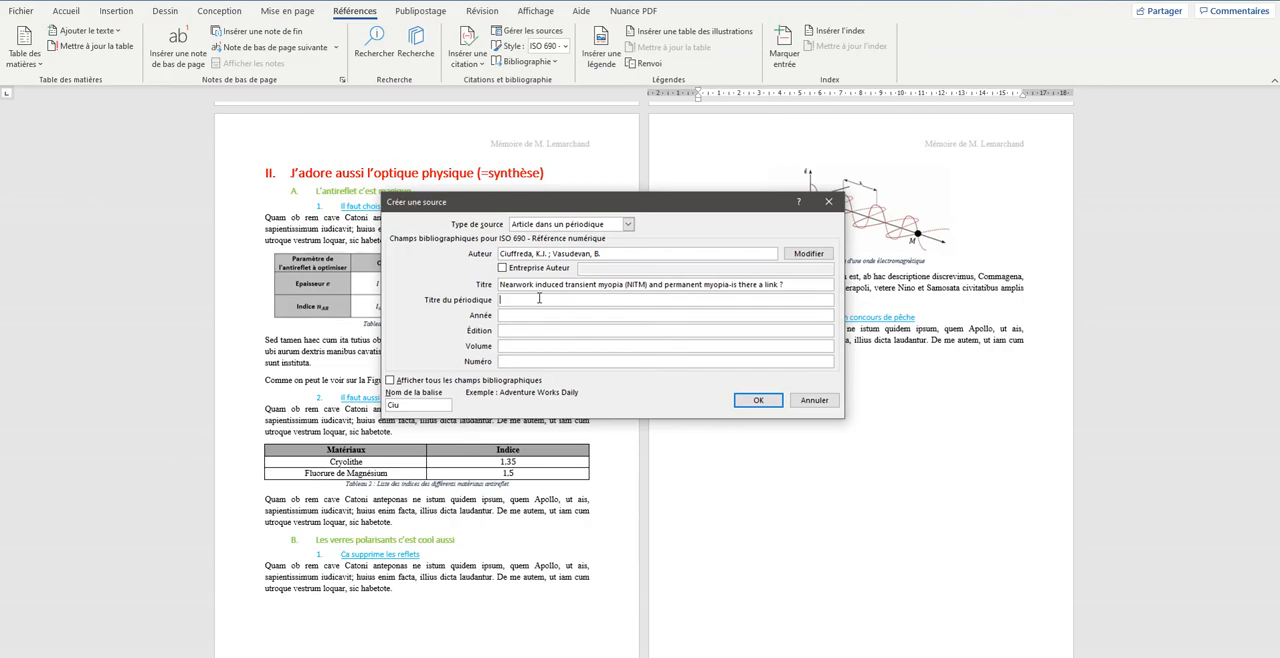
{"action": "type", "text": "Ophtalmic and physiological optics"}
- Set the source's year to 2008, volume to 28 and number to 2, and create the source
{"action": "left_click", "coordinate": [531, 317]}
{"action": "type", "text": "2008"}
{"action": "left_click", "coordinate": [535, 348]}
{"action": "key", "text": "alt+Tab"}
{"action": "key", "text": "alt+Tab"}
{"action": "type", "text": "28"}
{"action": "left_click", "coordinate": [527, 360]}
{"action": "type", "text": "2"}
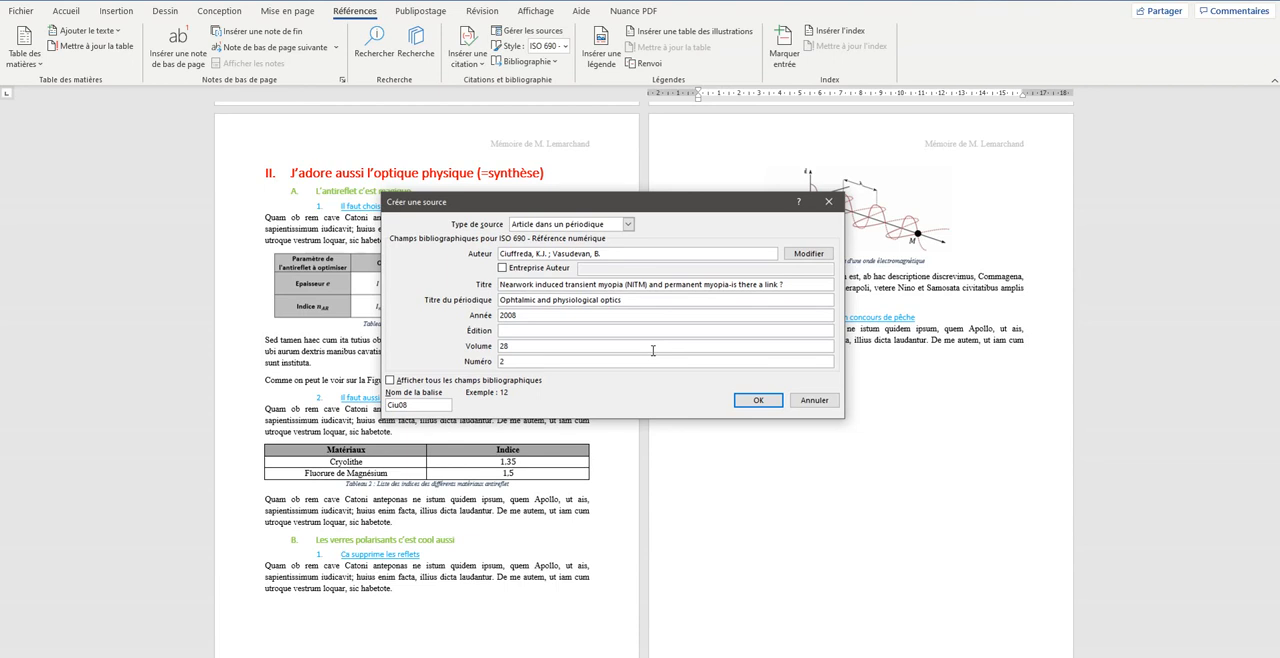
{"action": "left_click", "coordinate": [762, 401]}
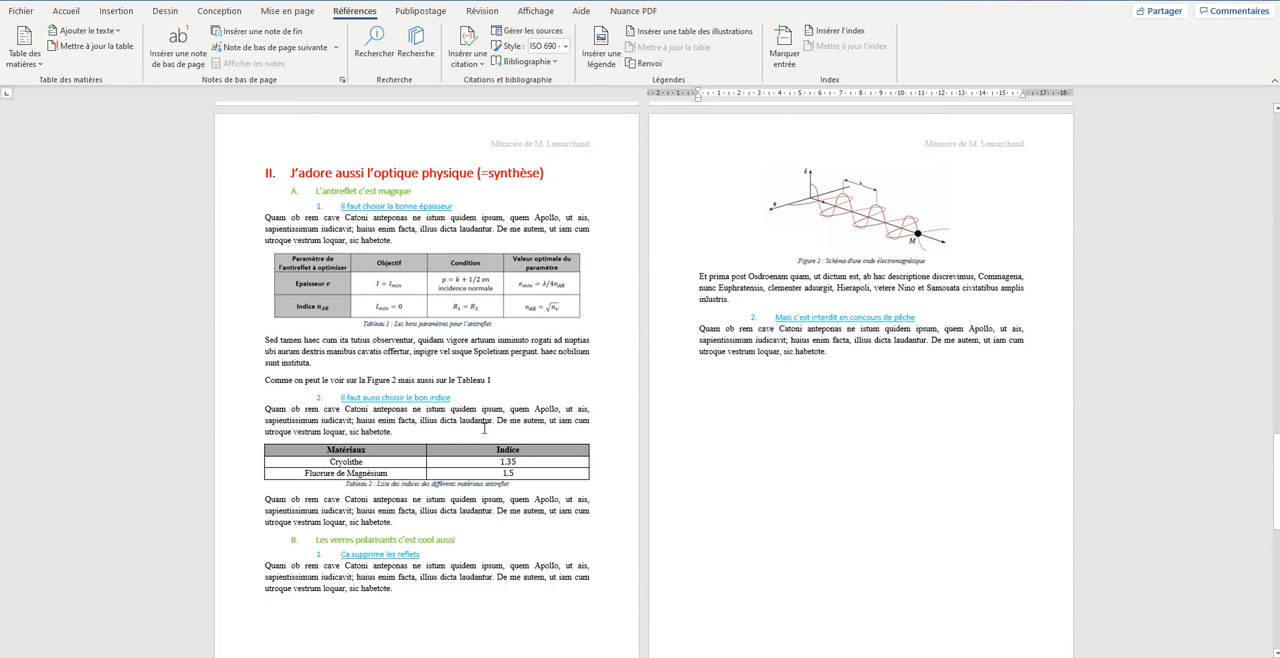
- Delete the citation inserted inside the Références heading, and return to the section on physical optics
{"action": "scroll", "coordinate": [455, 407], "scroll_direction": "down", "scroll_amount": 1}
{"action": "scroll", "coordinate": [455, 407], "scroll_direction": "down", "scroll_amount": 8}
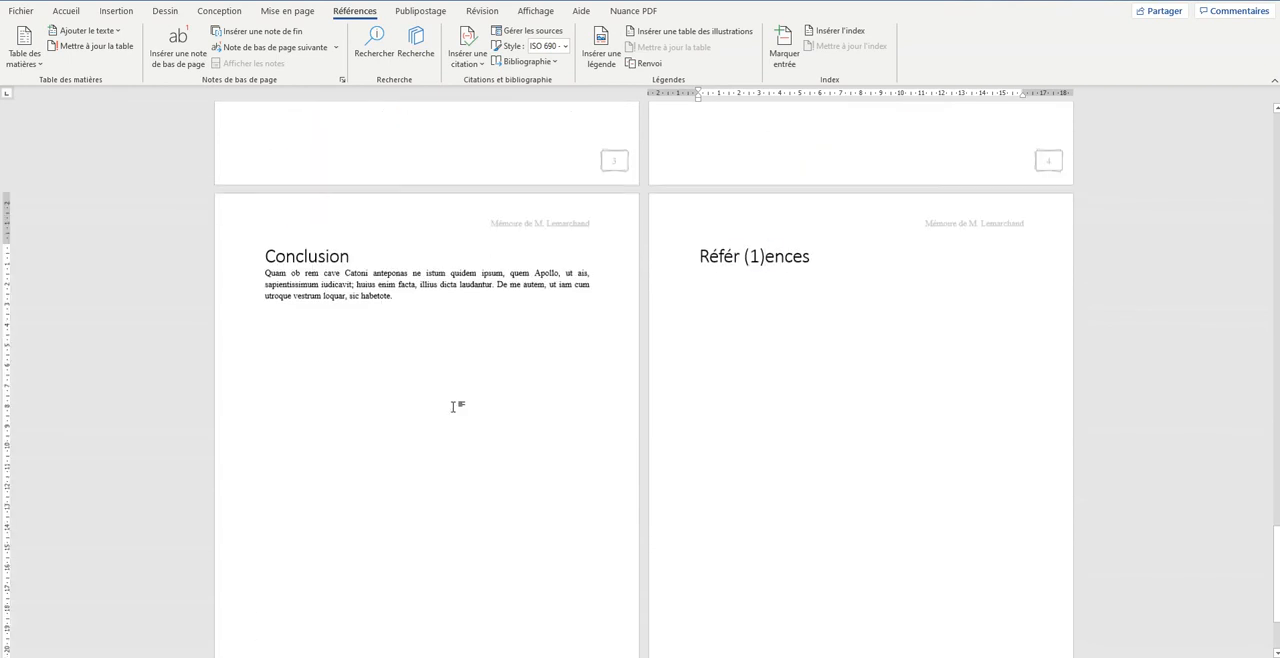
{"action": "key", "text": "BackSpace"}
{"action": "key", "text": "BackSpace"}
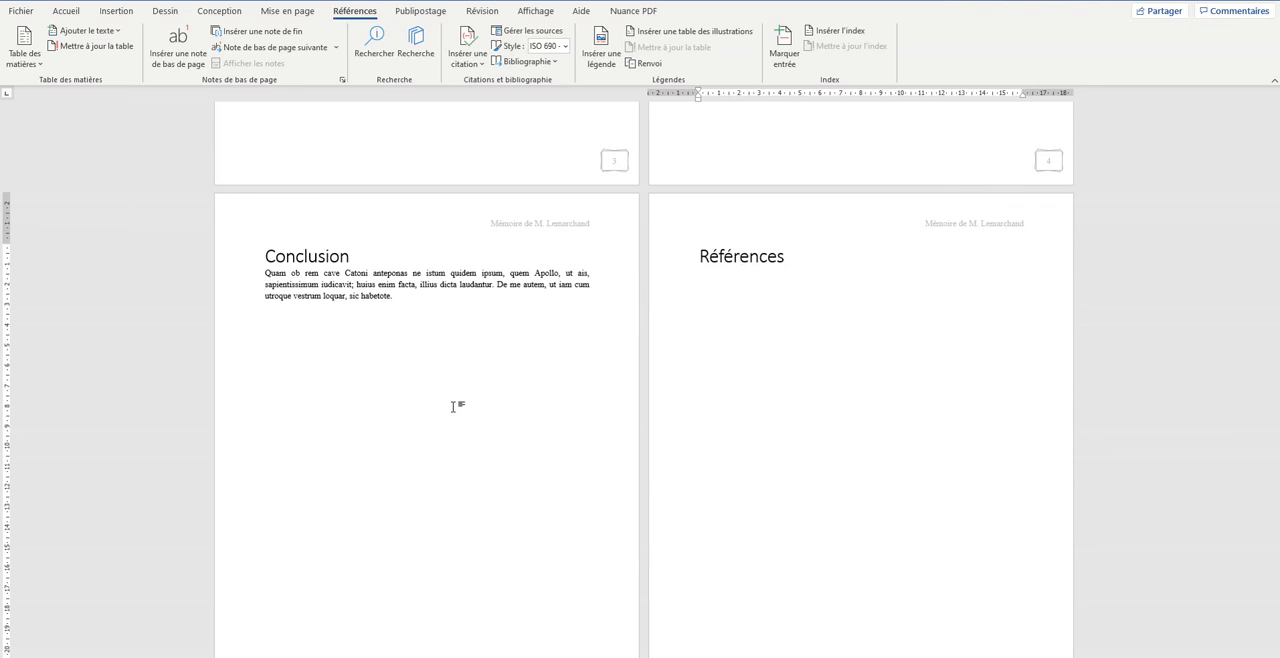
{"action": "scroll", "coordinate": [440, 370], "scroll_direction": "up", "scroll_amount": 3}
{"action": "scroll", "coordinate": [436, 348], "scroll_direction": "up", "scroll_amount": 6}
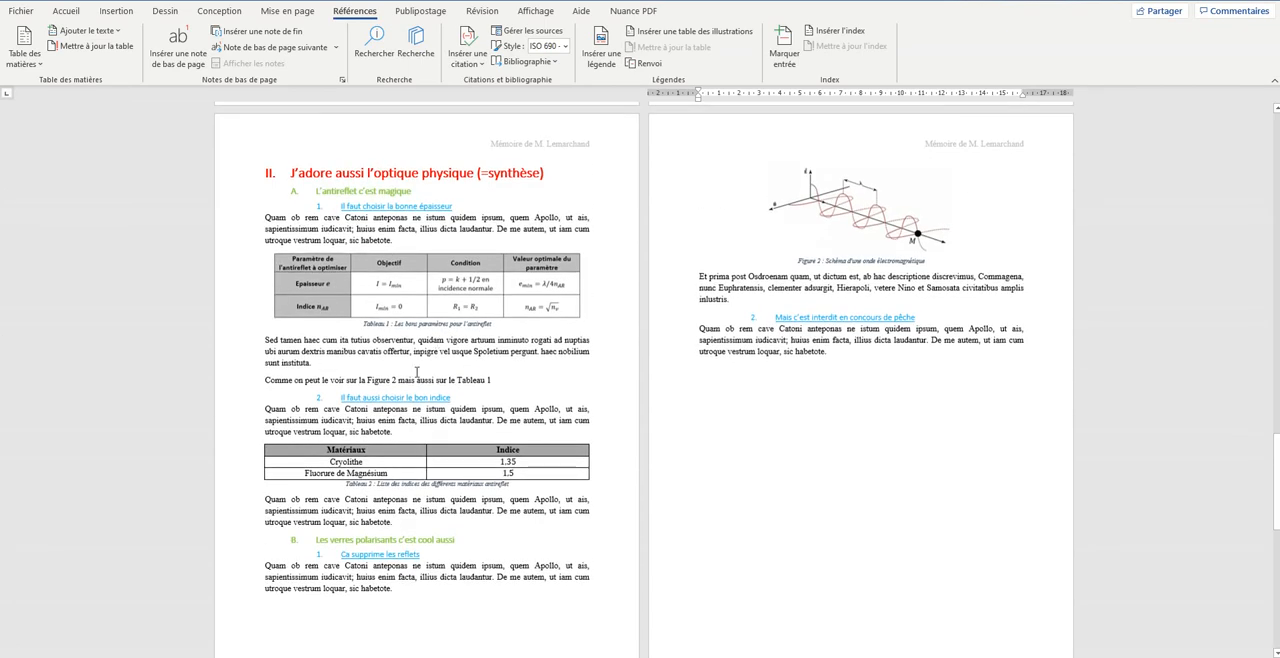
- Append "(selon", a citation of the 2008 "Nearwork induced transient myopia" article and a closing parenthesis to the caption of Tableau 1
{"action": "scroll", "coordinate": [410, 400], "scroll_direction": "up", "scroll_amount": 4}
{"action": "scroll", "coordinate": [409, 401], "scroll_direction": "down", "scroll_amount": 3}
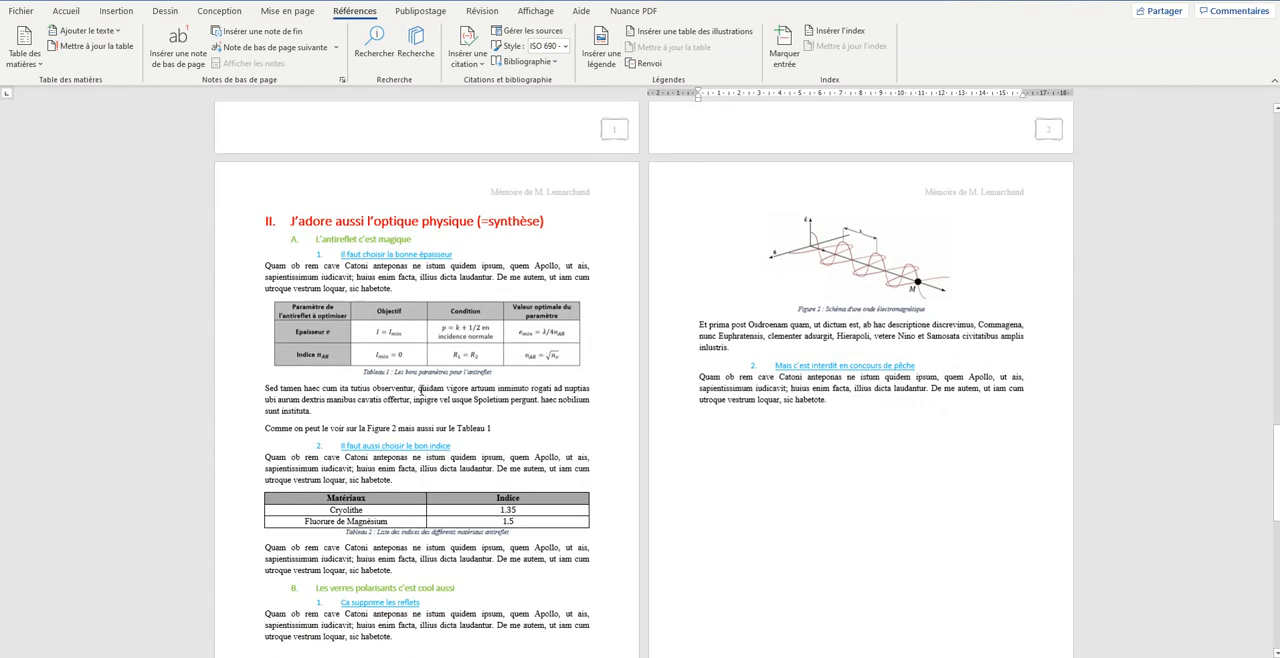
{"action": "scroll", "coordinate": [444, 471], "scroll_direction": "down", "scroll_amount": 2}
{"action": "scroll", "coordinate": [436, 450], "scroll_direction": "up", "scroll_amount": 2}
{"action": "left_click", "coordinate": [493, 371]}
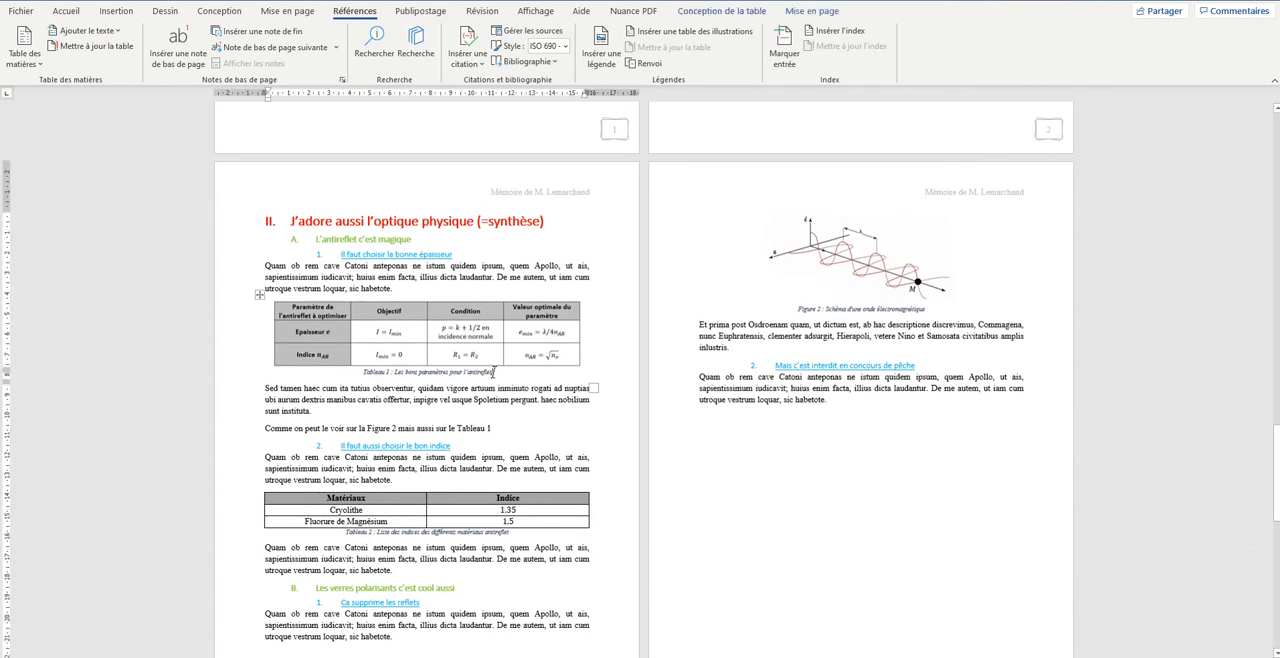
{"action": "type", "text": "(selon"}
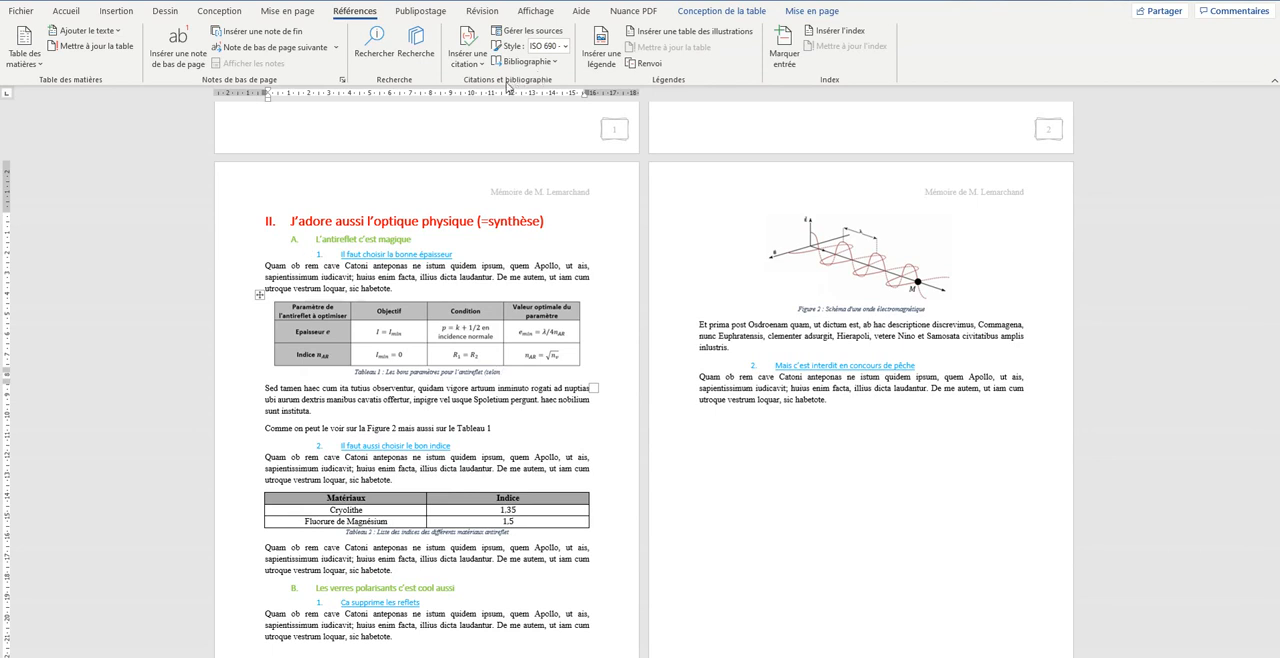
{"action": "left_click", "coordinate": [476, 62]}
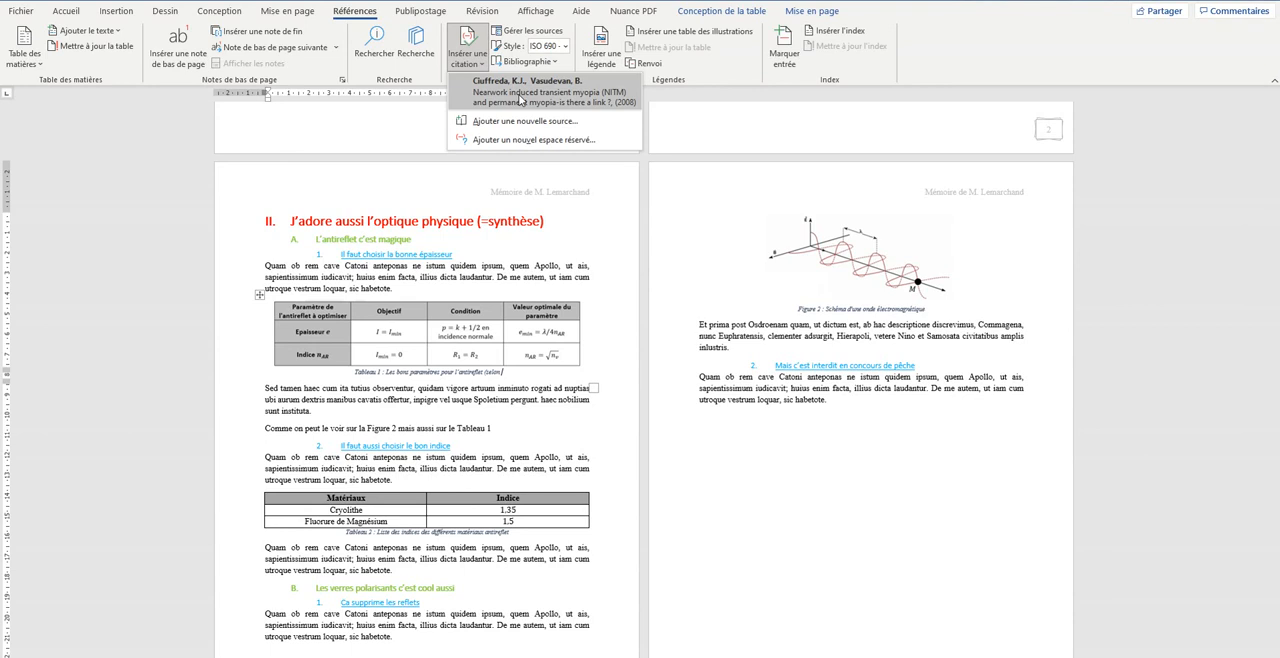
{"action": "left_click", "coordinate": [519, 99]}
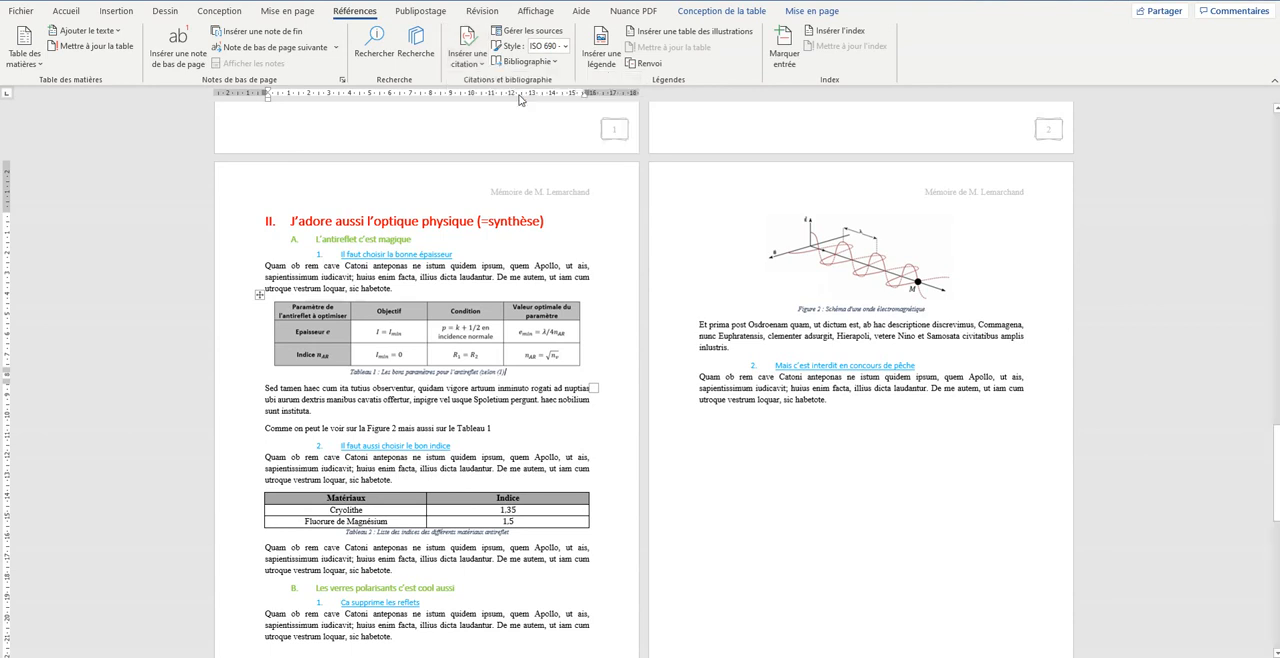
{"action": "type", "text": ")"}
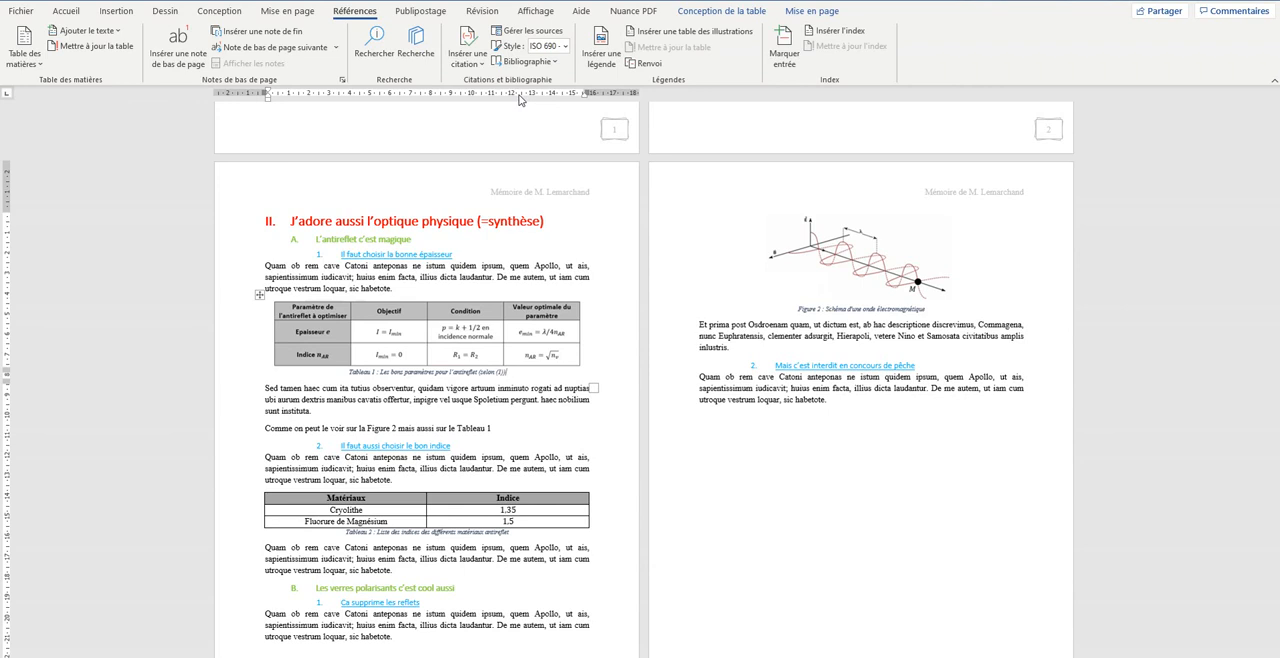
{"action": "scroll", "coordinate": [659, 474], "scroll_direction": "down", "scroll_amount": 5}
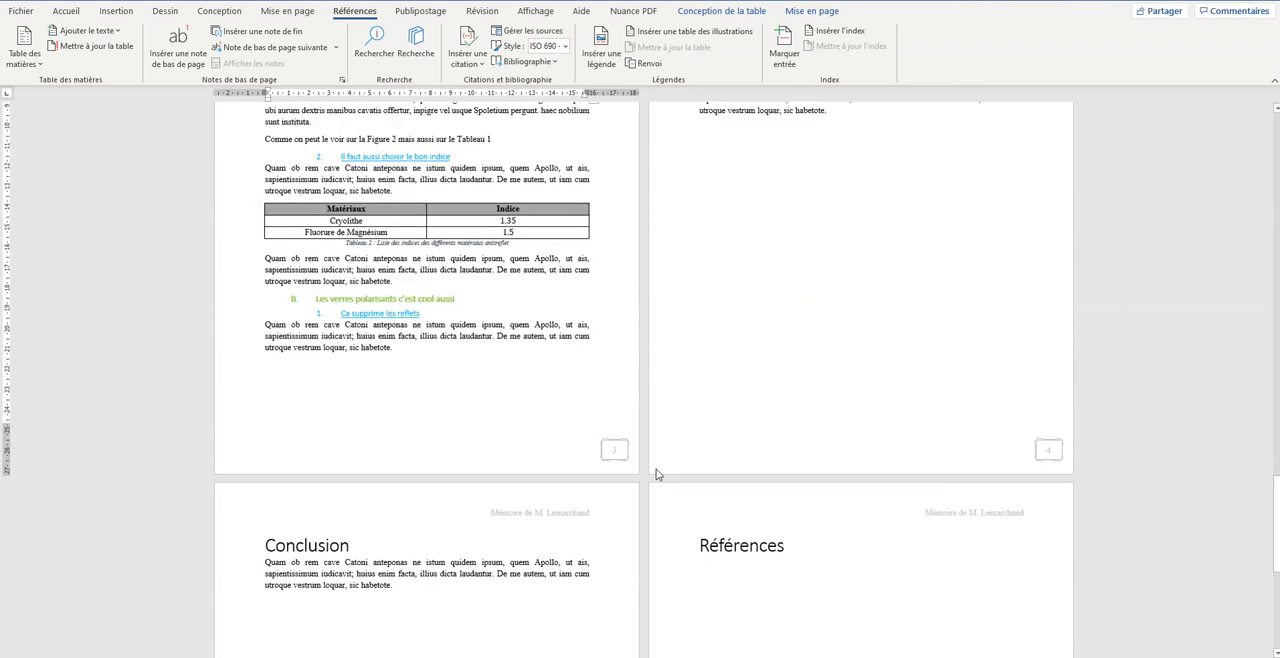
{"action": "scroll", "coordinate": [747, 567], "scroll_direction": "up", "scroll_amount": 5}
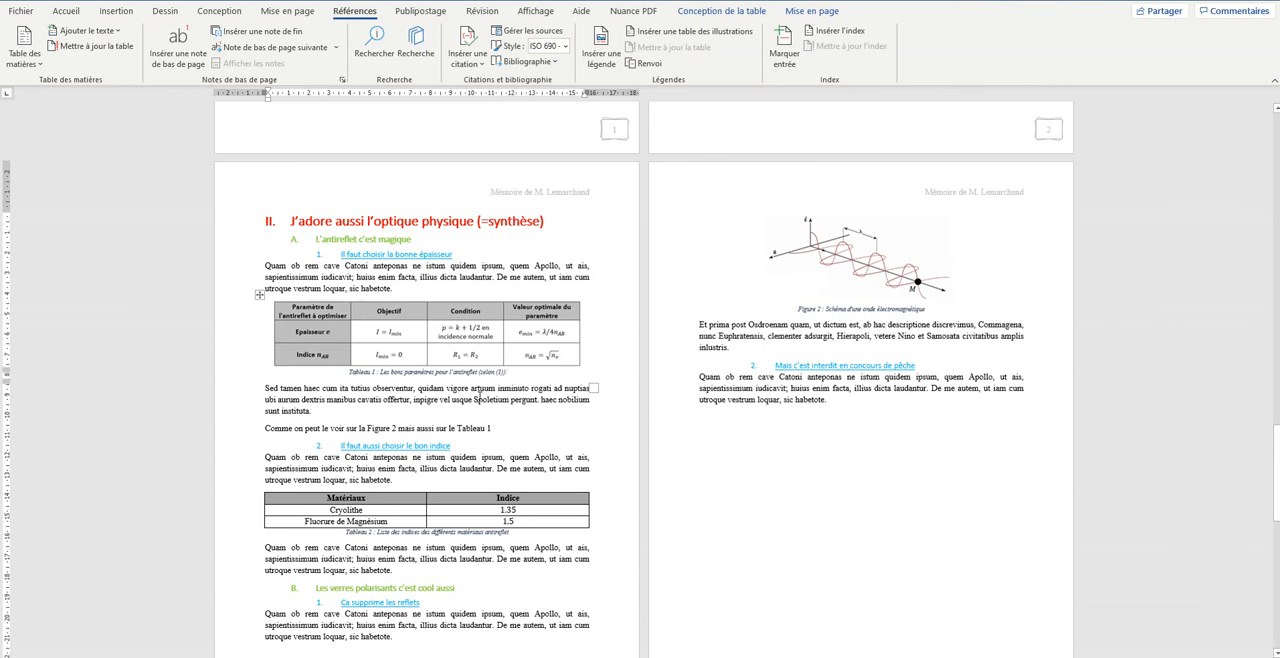
{"action": "scroll", "coordinate": [565, 388], "scroll_direction": "down", "scroll_amount": 4}
{"action": "scroll", "coordinate": [565, 388], "scroll_direction": "up", "scroll_amount": 3}
{"action": "scroll", "coordinate": [565, 390], "scroll_direction": "down", "scroll_amount": 1}
{"action": "scroll", "coordinate": [565, 388], "scroll_direction": "down", "scroll_amount": 3}
{"action": "scroll", "coordinate": [565, 388], "scroll_direction": "up", "scroll_amount": 2}
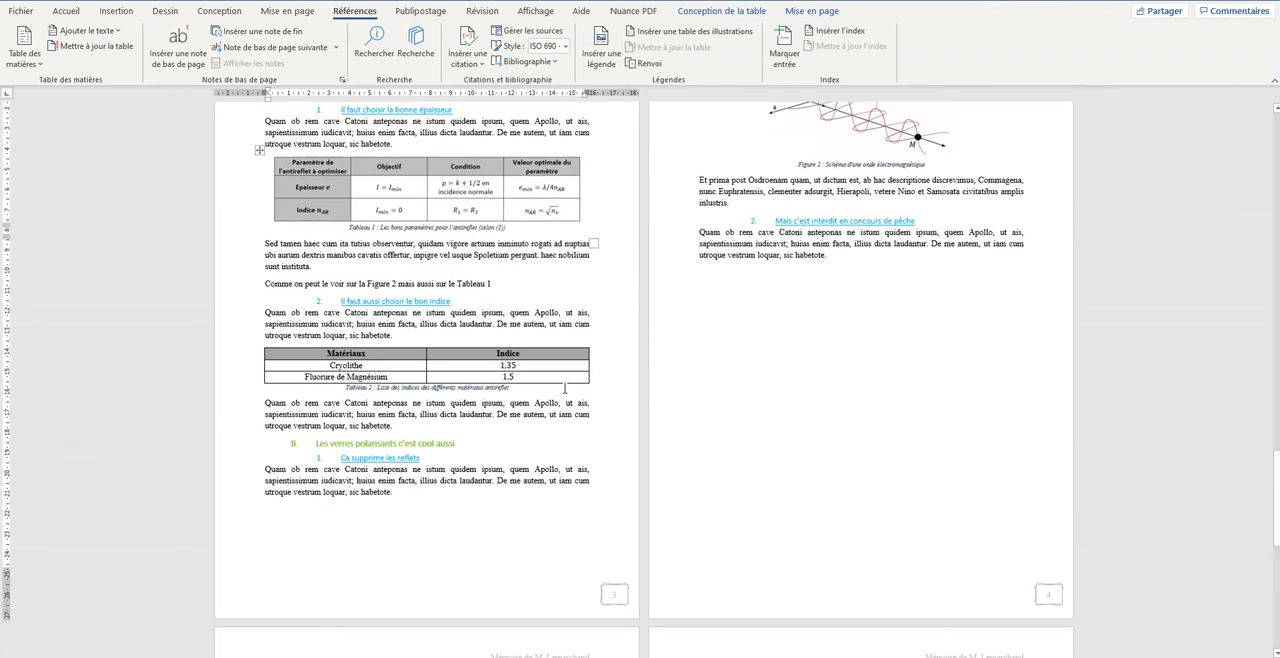